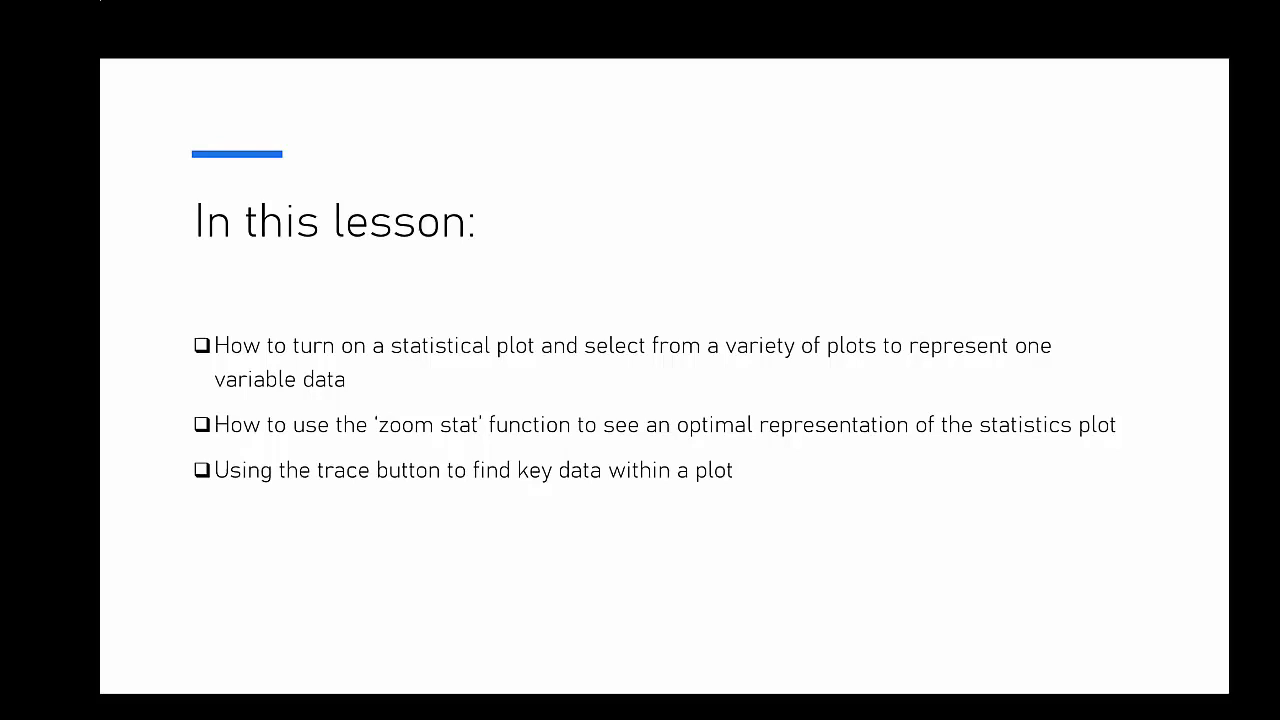
# Step: Advance past the 'In this lesson' slide so the TI-84 Plus CE emulator is showing
pyautogui.click(507, 270)
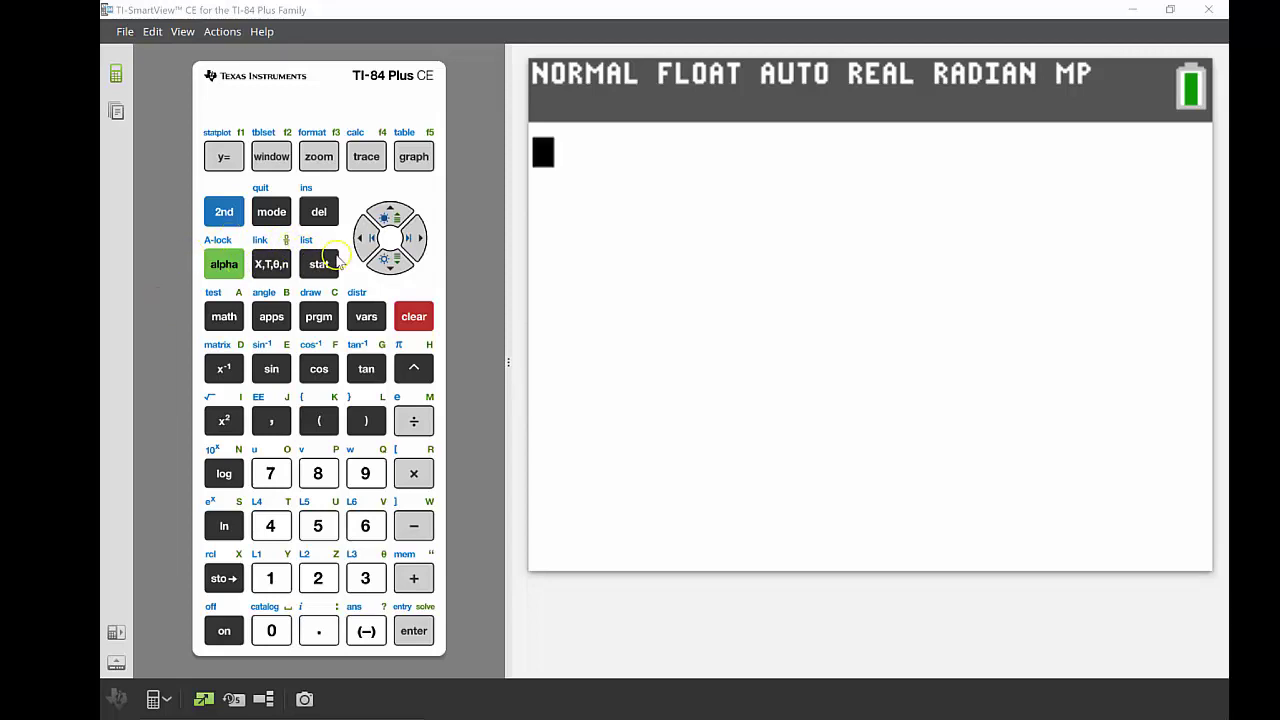
# Step: Open the STAT list editor and scroll down L1 to its 22nd value, 9.58
pyautogui.click(318, 264)
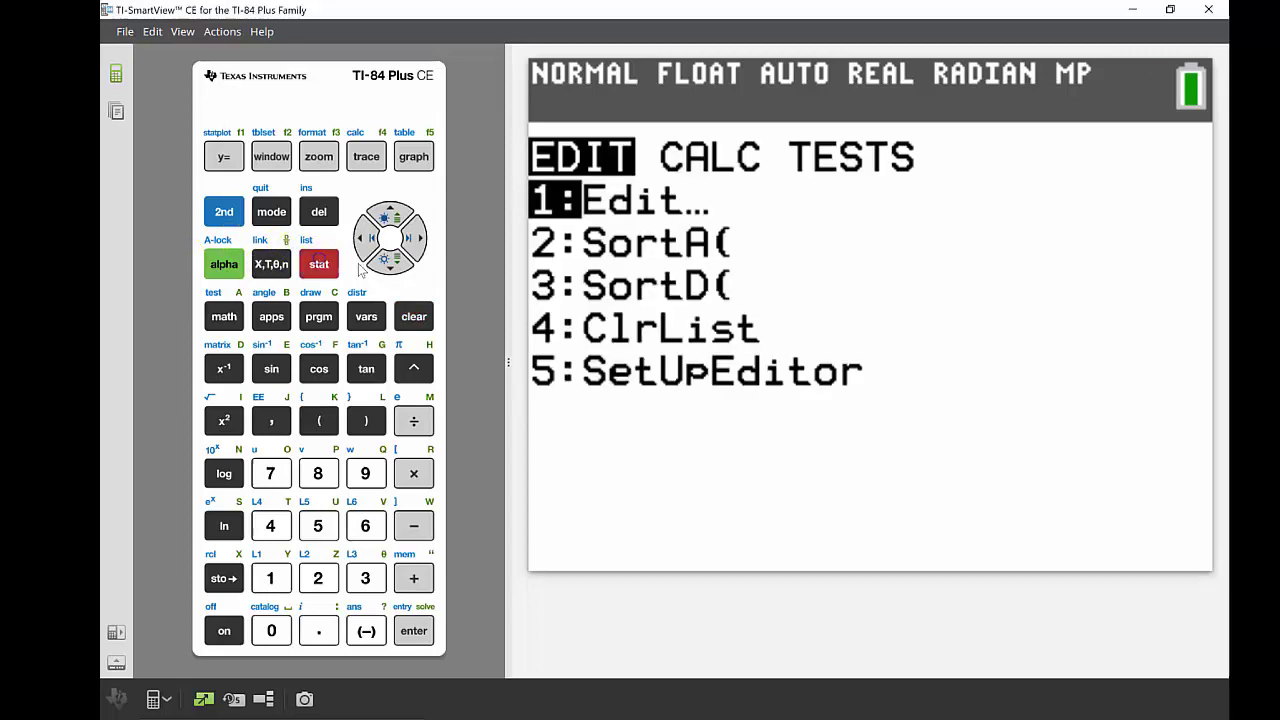
pyautogui.click(414, 630)
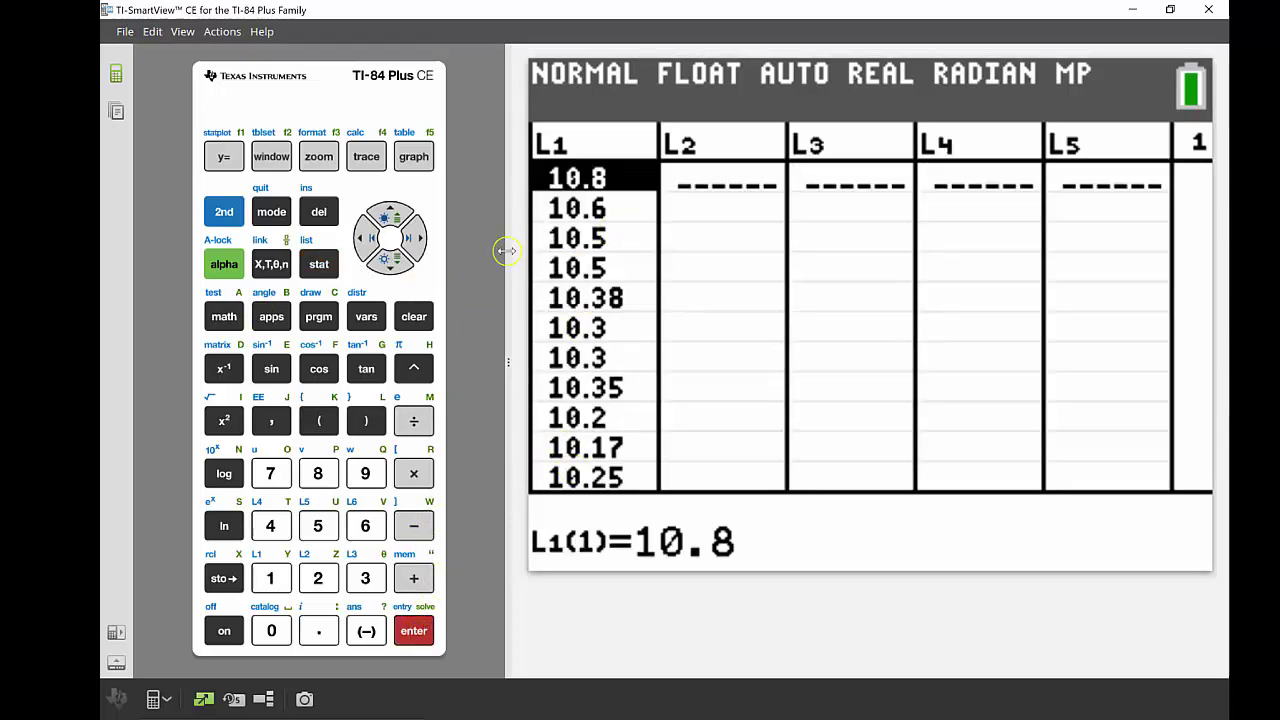
pyautogui.press('Down')
pyautogui.press('Down')
pyautogui.press('Down')
pyautogui.press('Down')
pyautogui.press('Down')
pyautogui.press('Down')
pyautogui.press('Down')
pyautogui.press('Down')
pyautogui.press('Down')
pyautogui.press('Down')
pyautogui.press('Down')
pyautogui.press('Down')
pyautogui.press('Down')
pyautogui.press('Down')
pyautogui.press('Down')
pyautogui.press('Down')
pyautogui.press('Down')
pyautogui.press('Down')
pyautogui.press('Down')
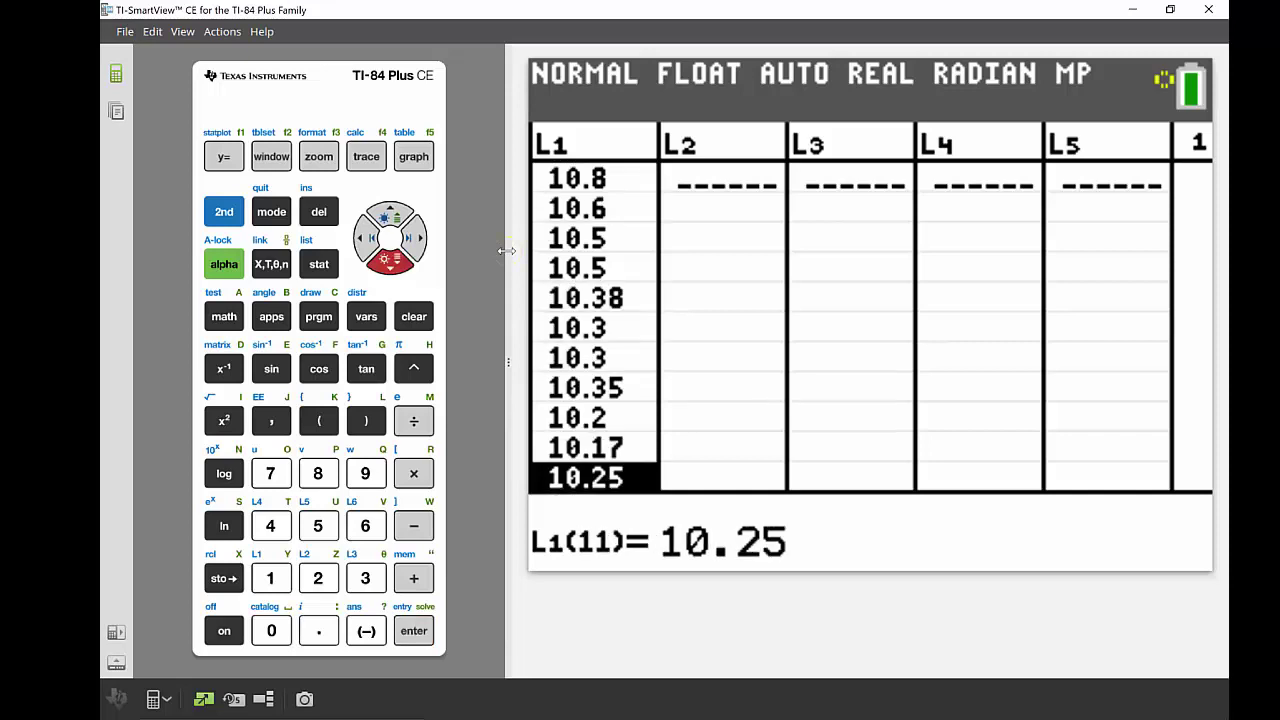
pyautogui.press('Down')
pyautogui.press('Down')
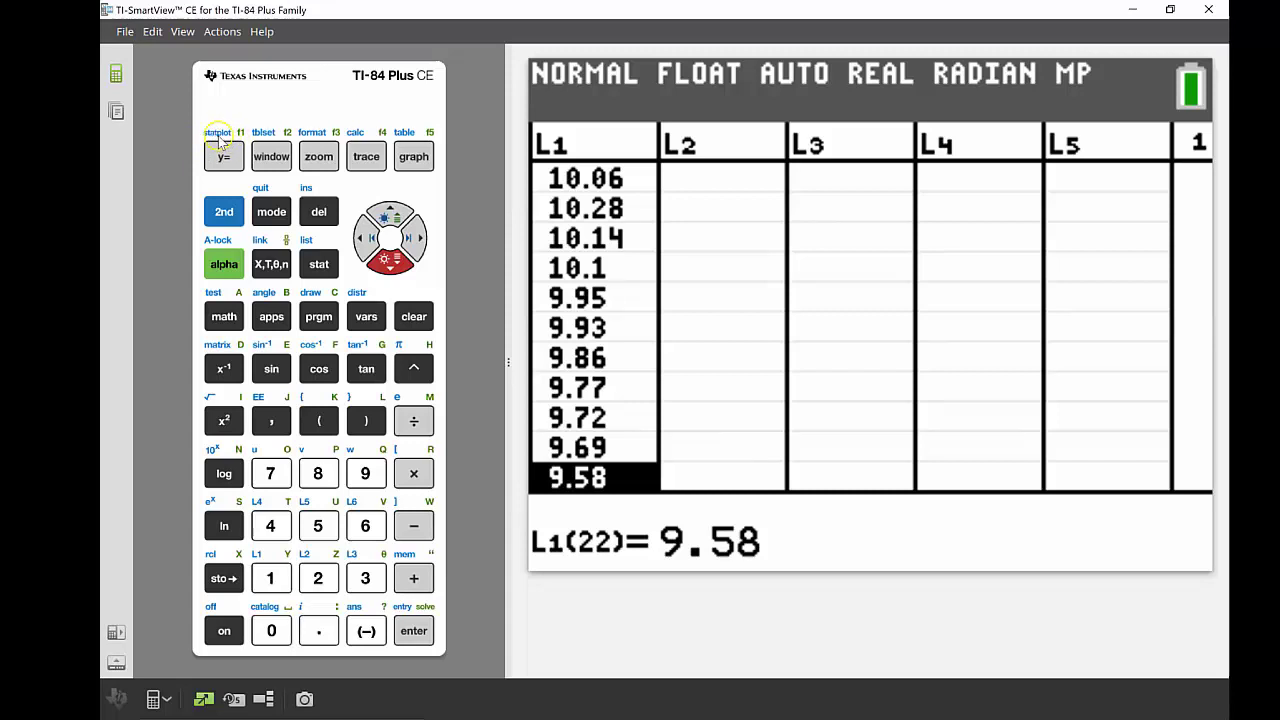
# Step: Bring up the Plot1 setup screen: Off, scatter type, Xlist L1, Ylist L2
pyautogui.click(225, 213)
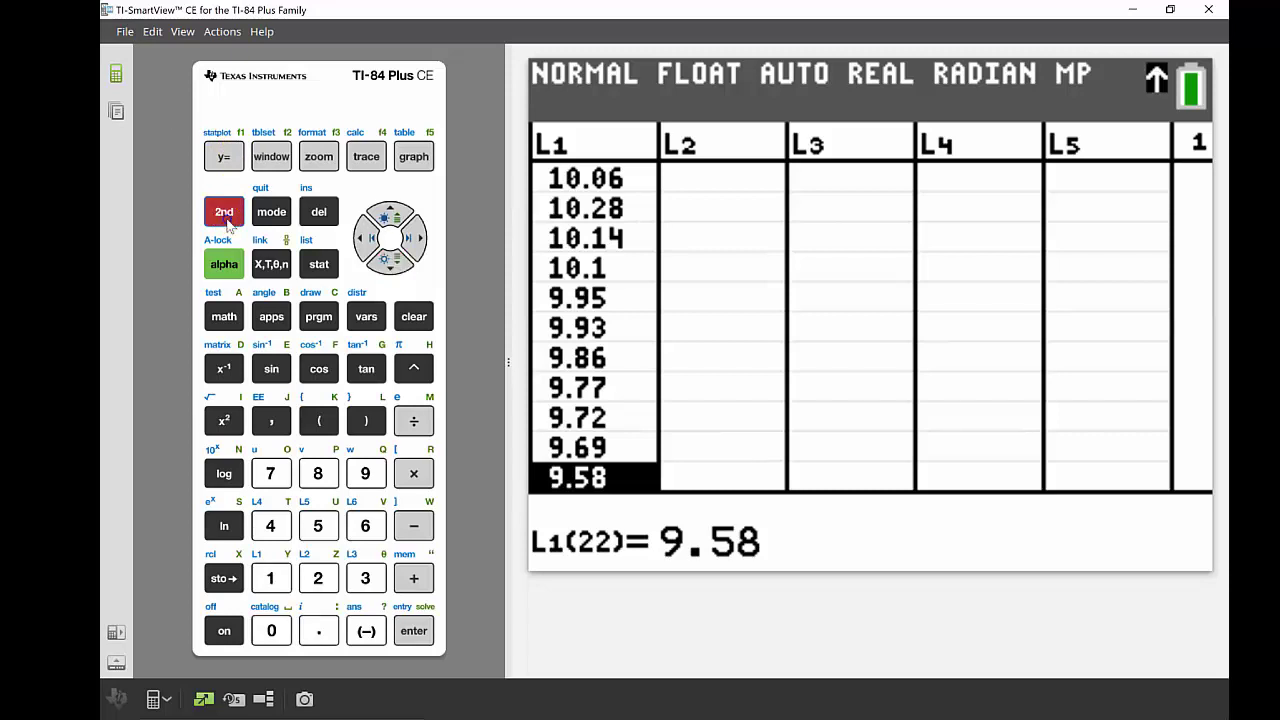
pyautogui.click(223, 160)
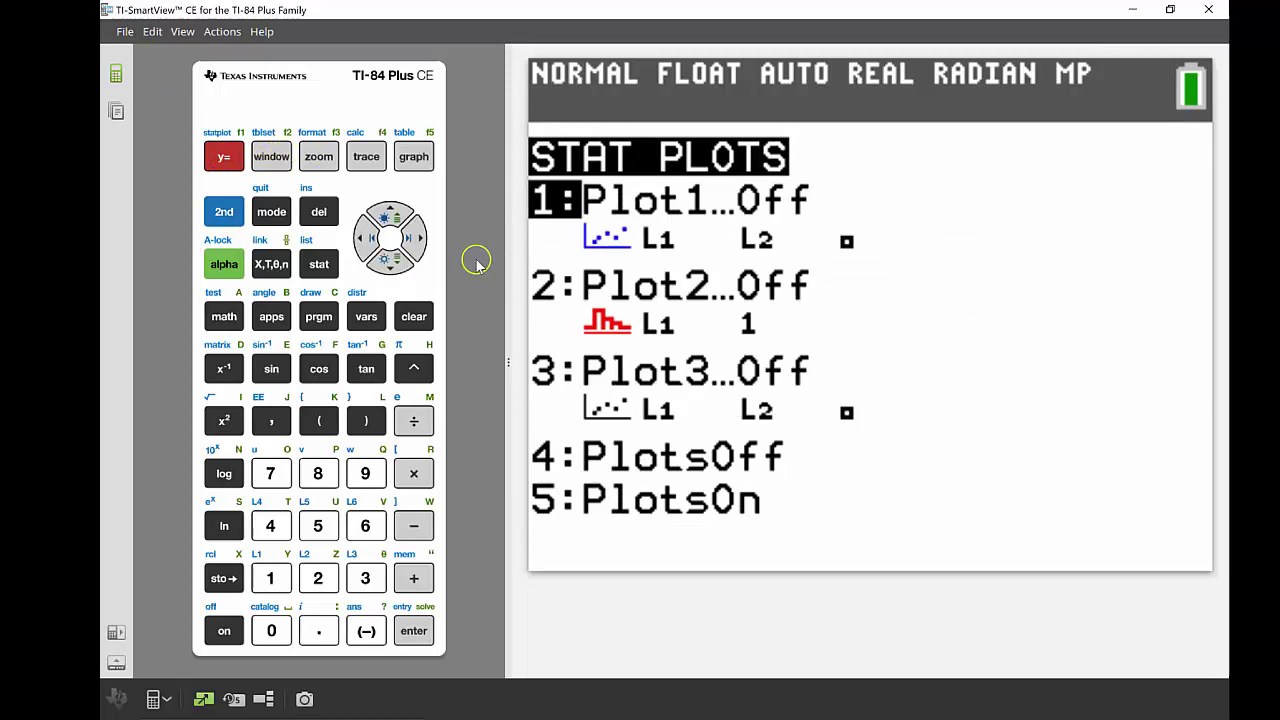
pyautogui.click(548, 418)
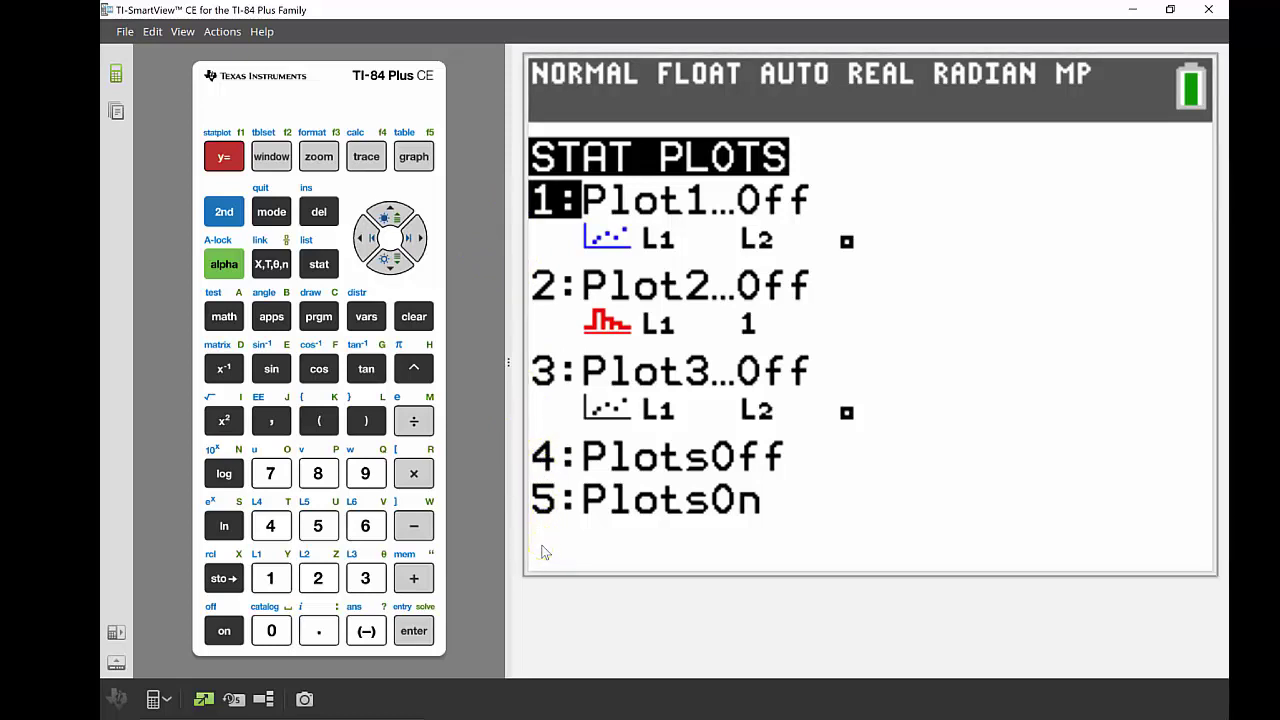
pyautogui.click(575, 418)
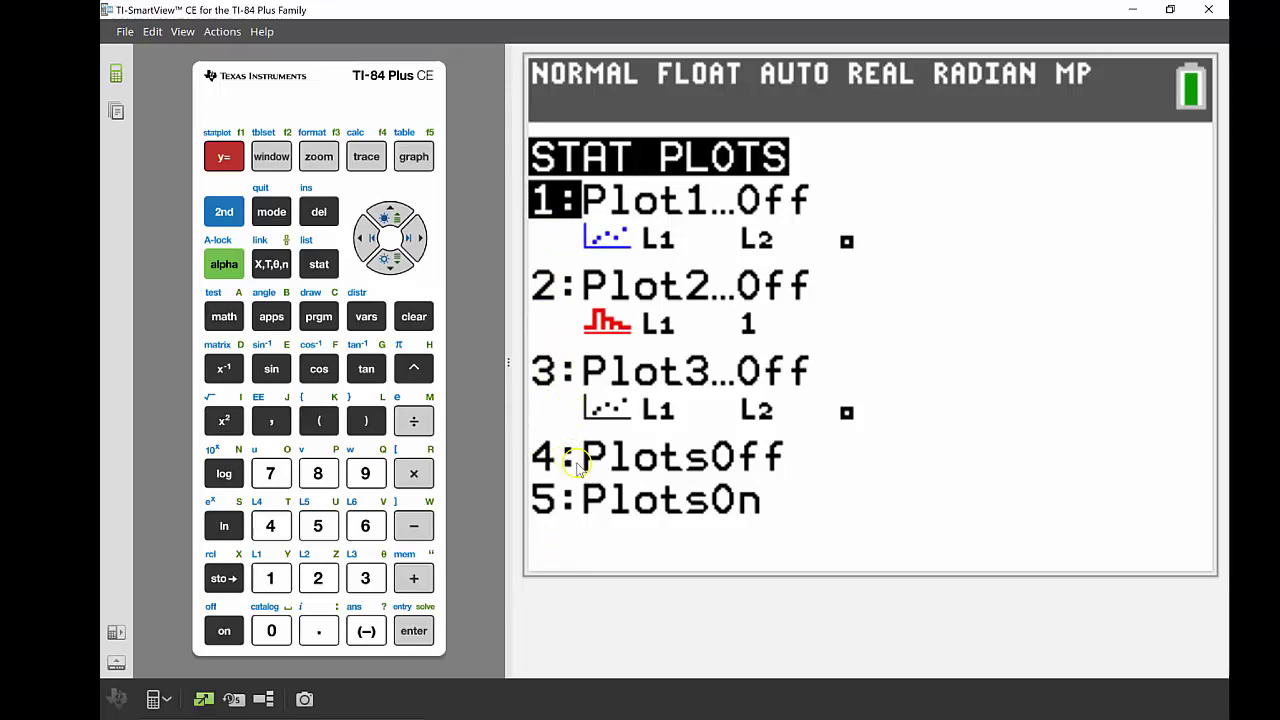
pyautogui.click(730, 476)
pyautogui.click(781, 505)
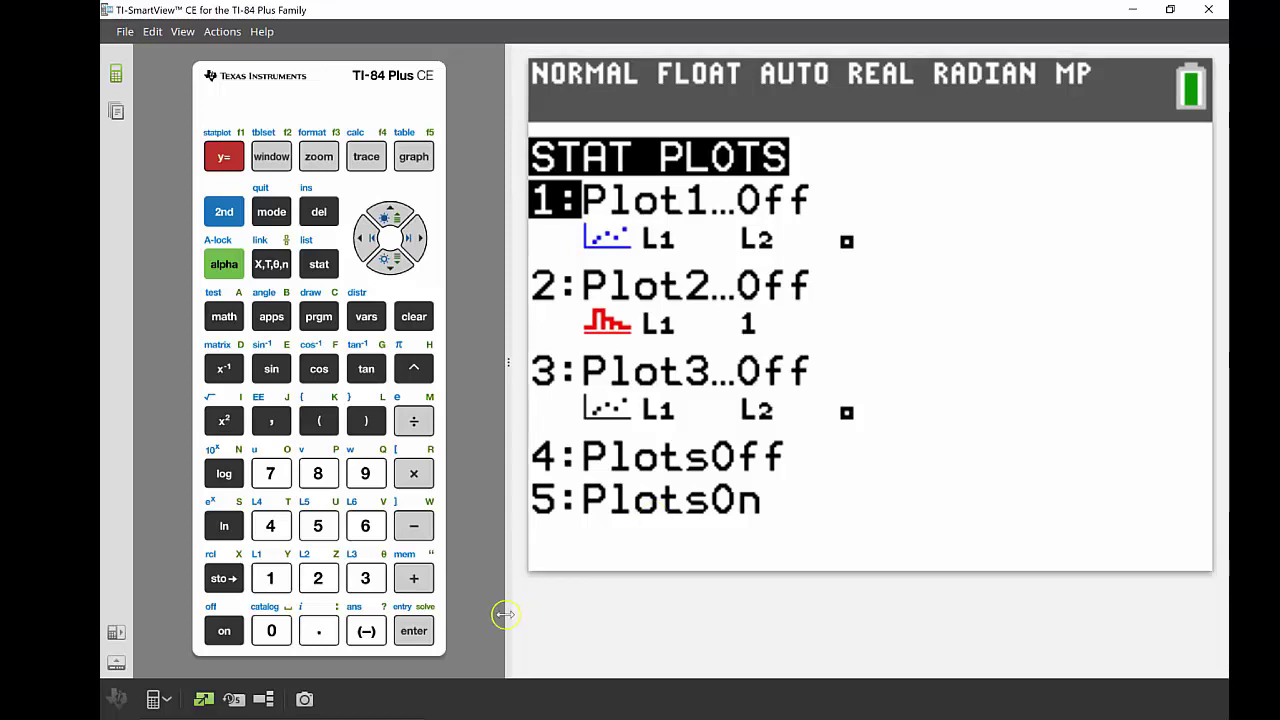
pyautogui.click(414, 632)
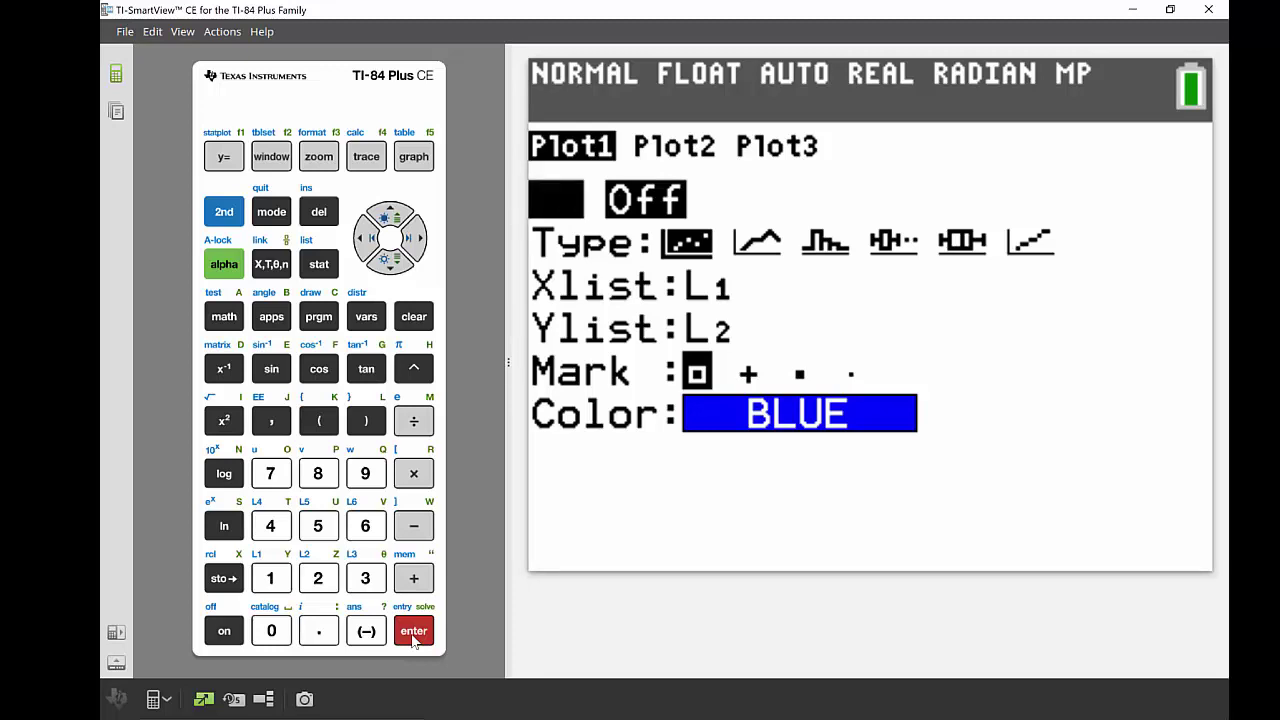
# Step: Switch Plot1 On and select the histogram type after cycling through the plot types
pyautogui.click(413, 634)
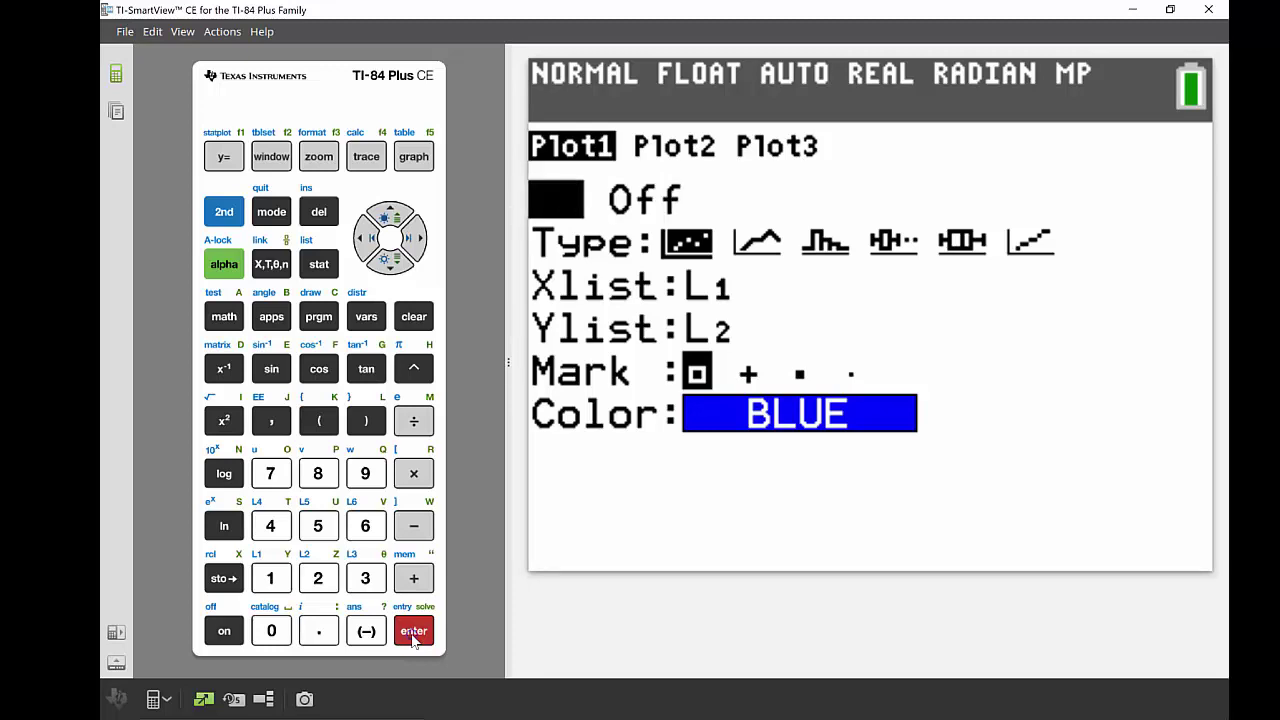
pyautogui.click(400, 264)
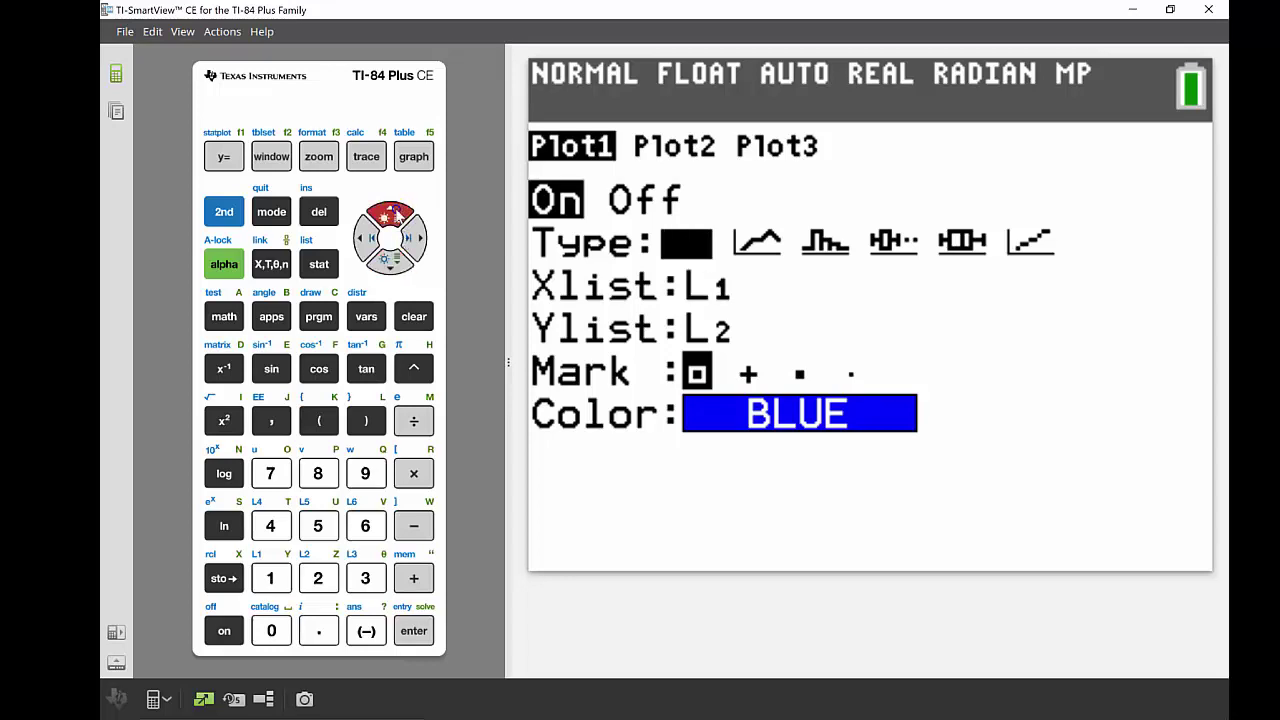
pyautogui.click(418, 239)
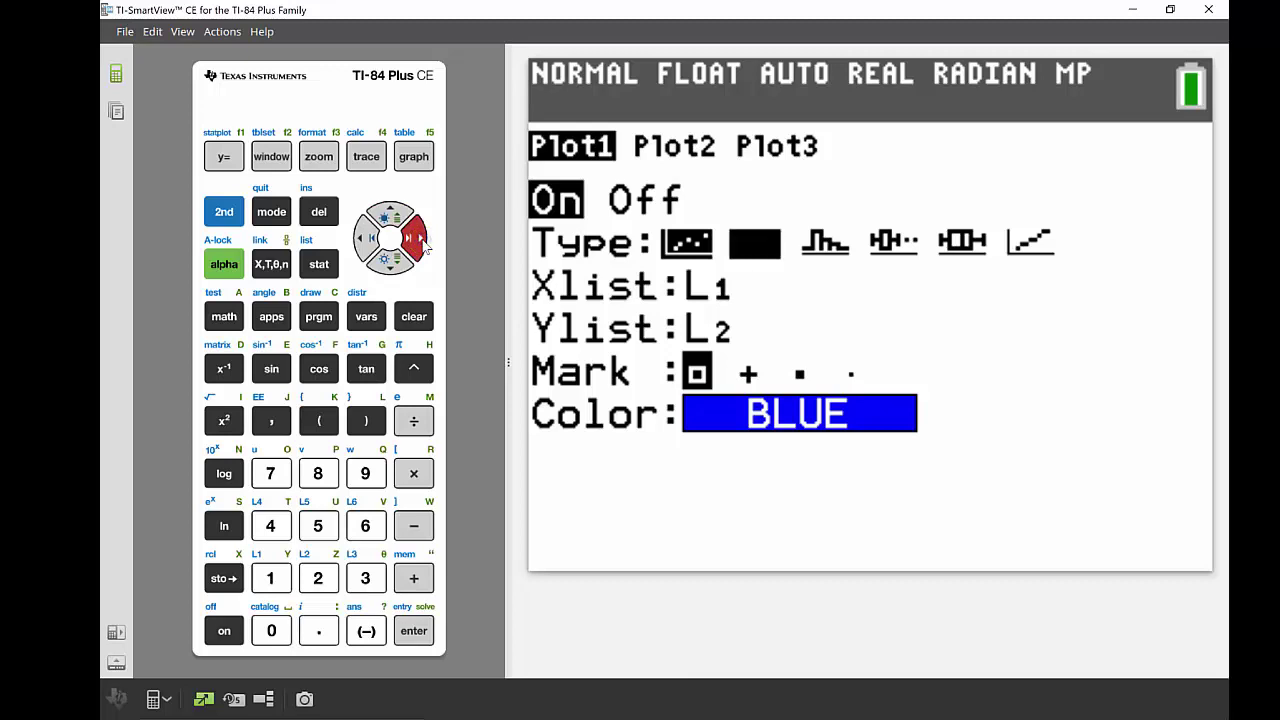
pyautogui.click(418, 239)
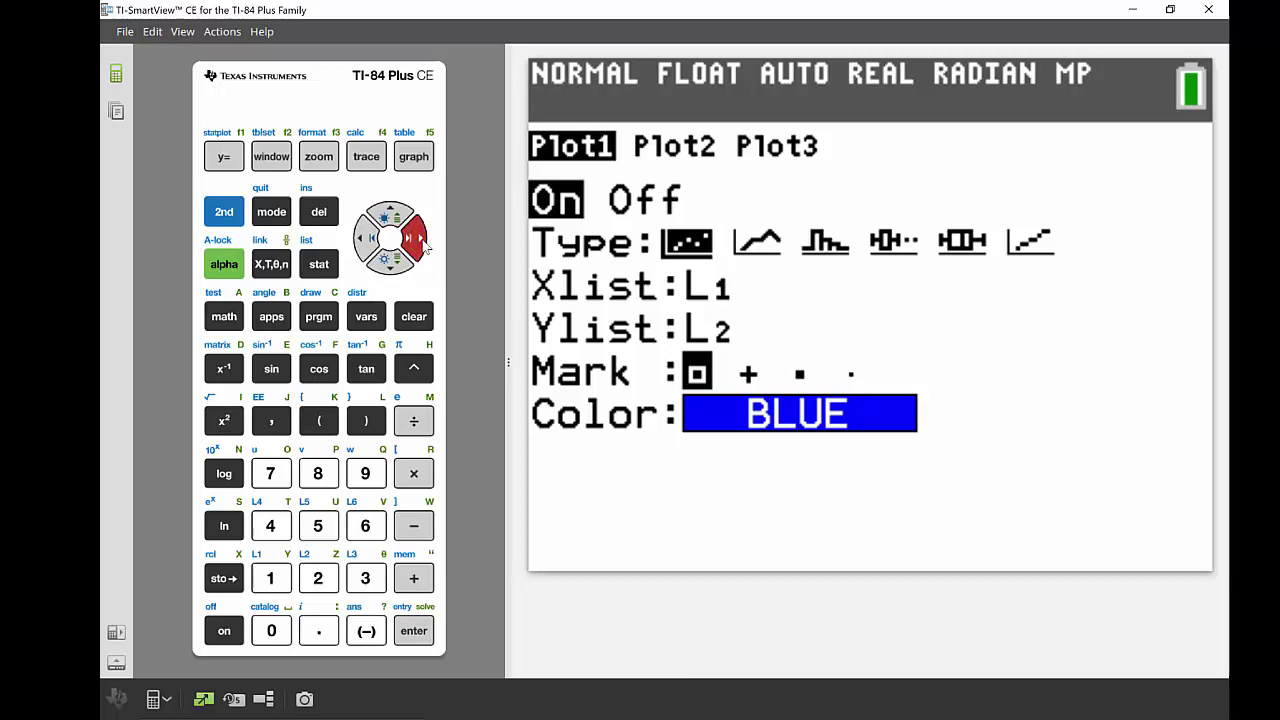
pyautogui.click(420, 240)
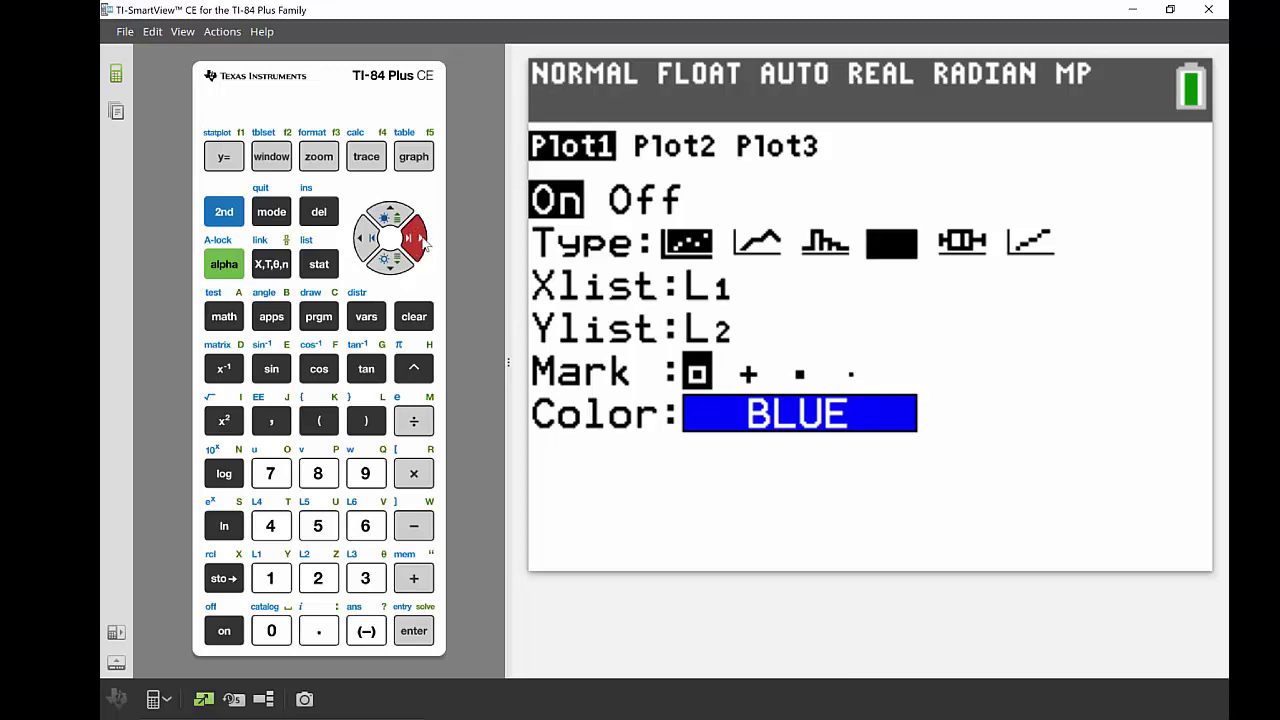
pyautogui.click(420, 240)
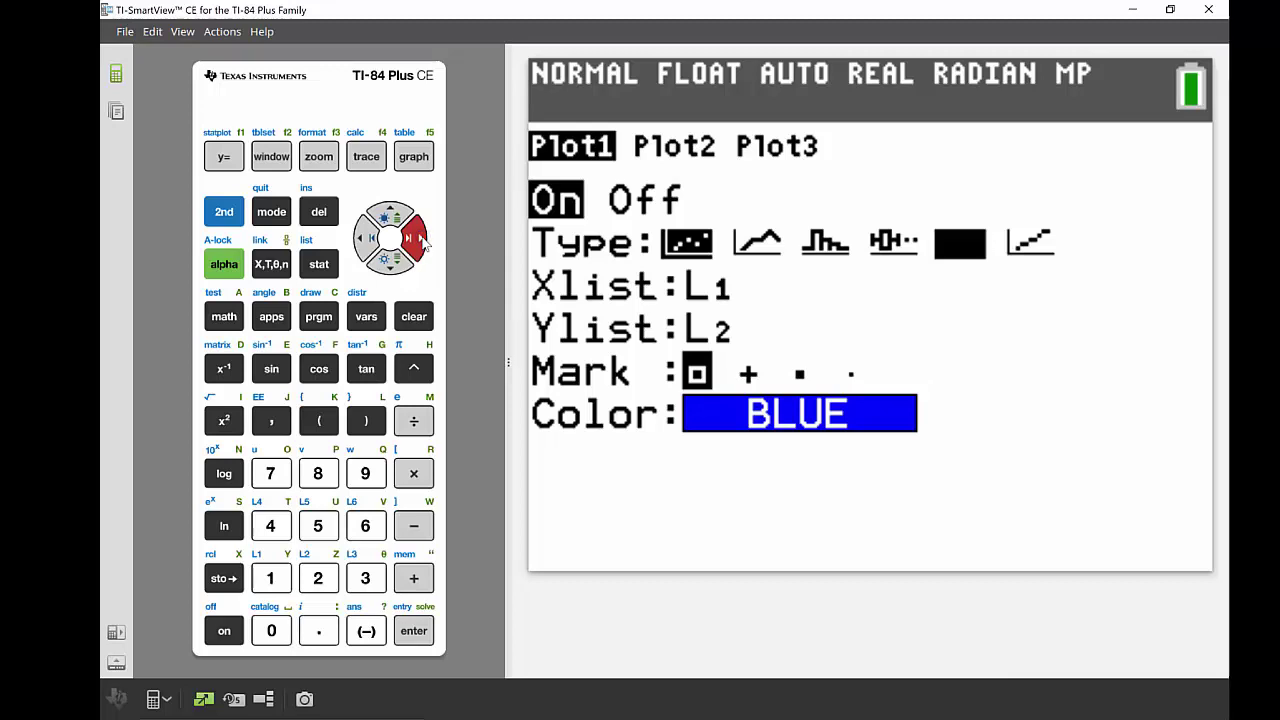
pyautogui.click(424, 240)
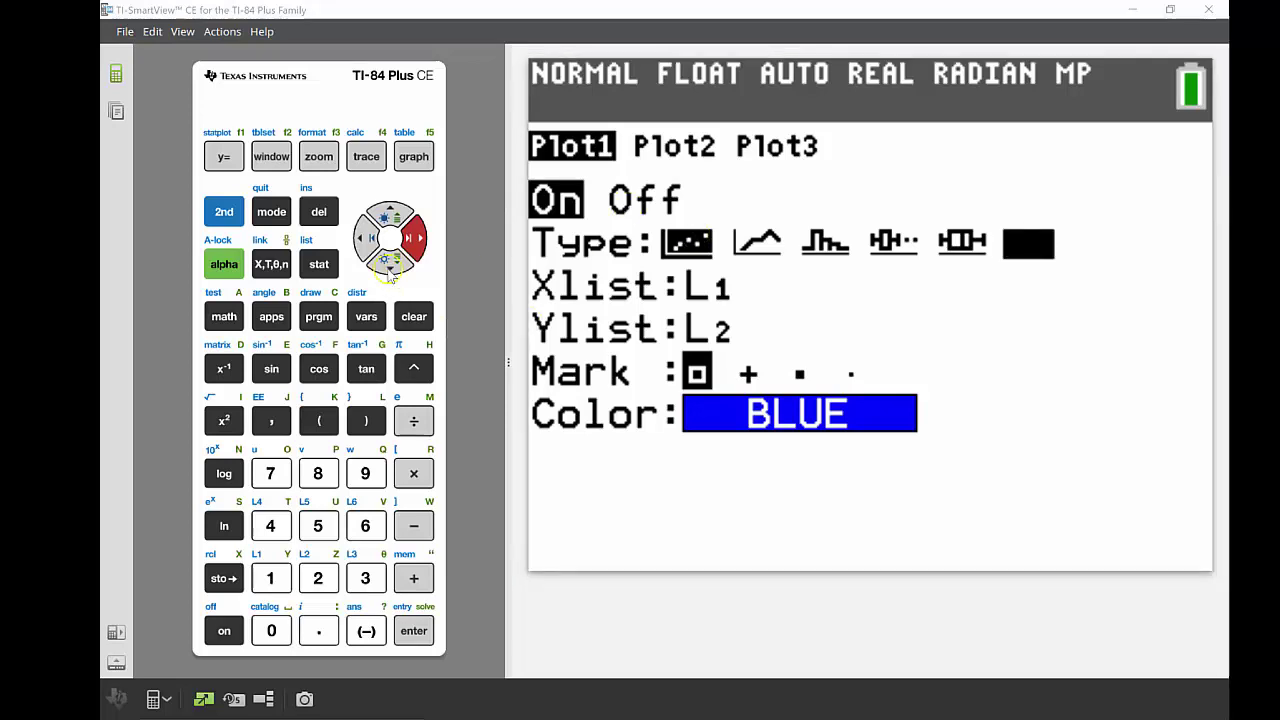
pyautogui.press('Left')
pyautogui.press('Left')
pyautogui.press('Left')
pyautogui.press('Left')
pyautogui.press('Left')
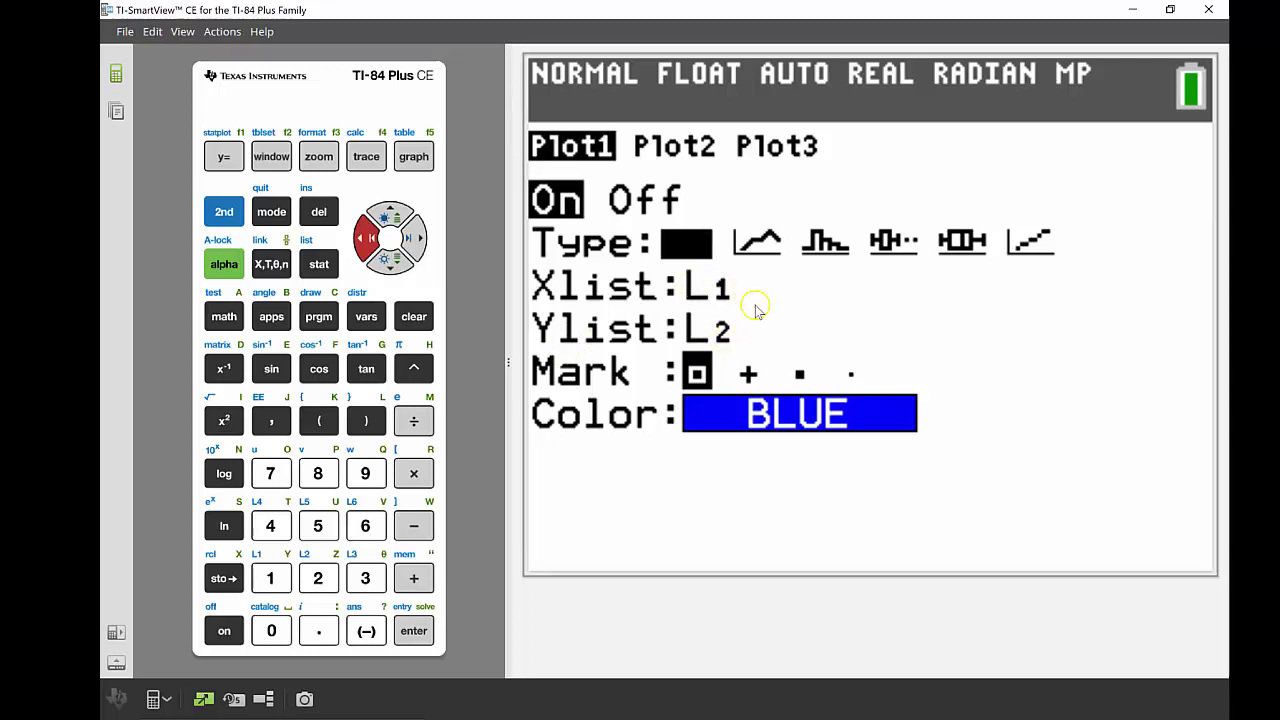
pyautogui.click(419, 250)
pyautogui.click(419, 250)
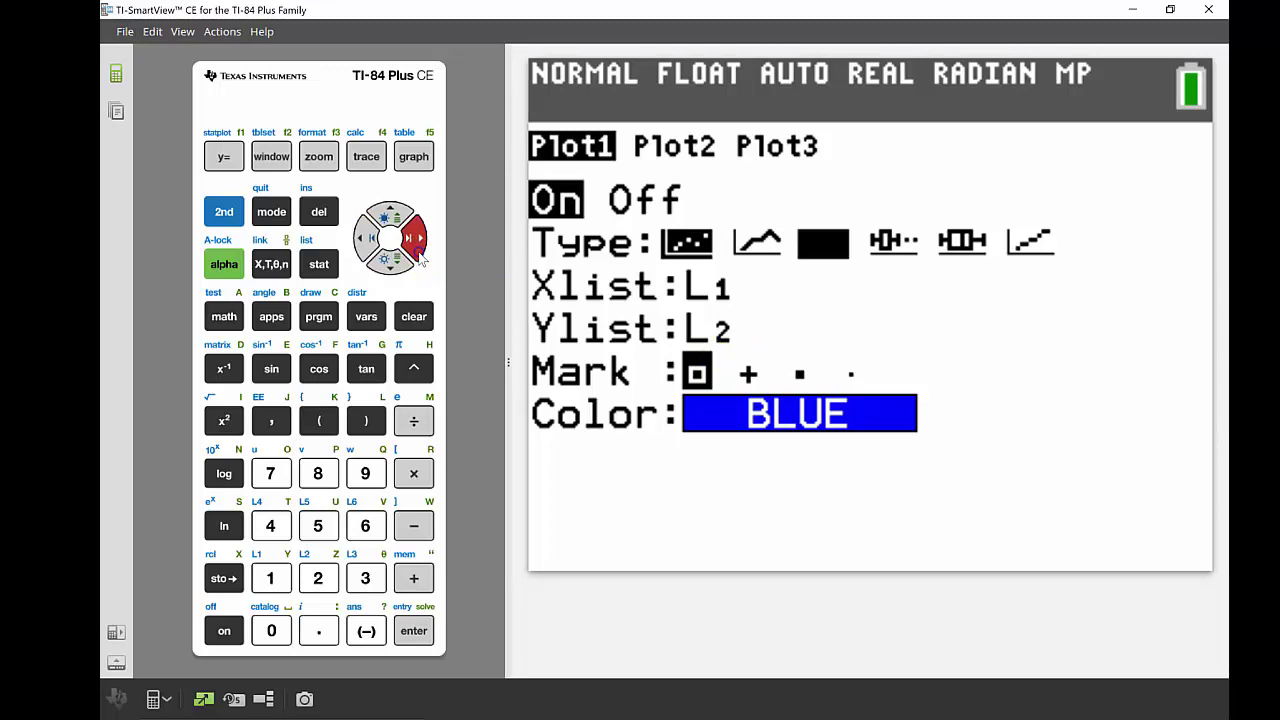
pyautogui.click(416, 631)
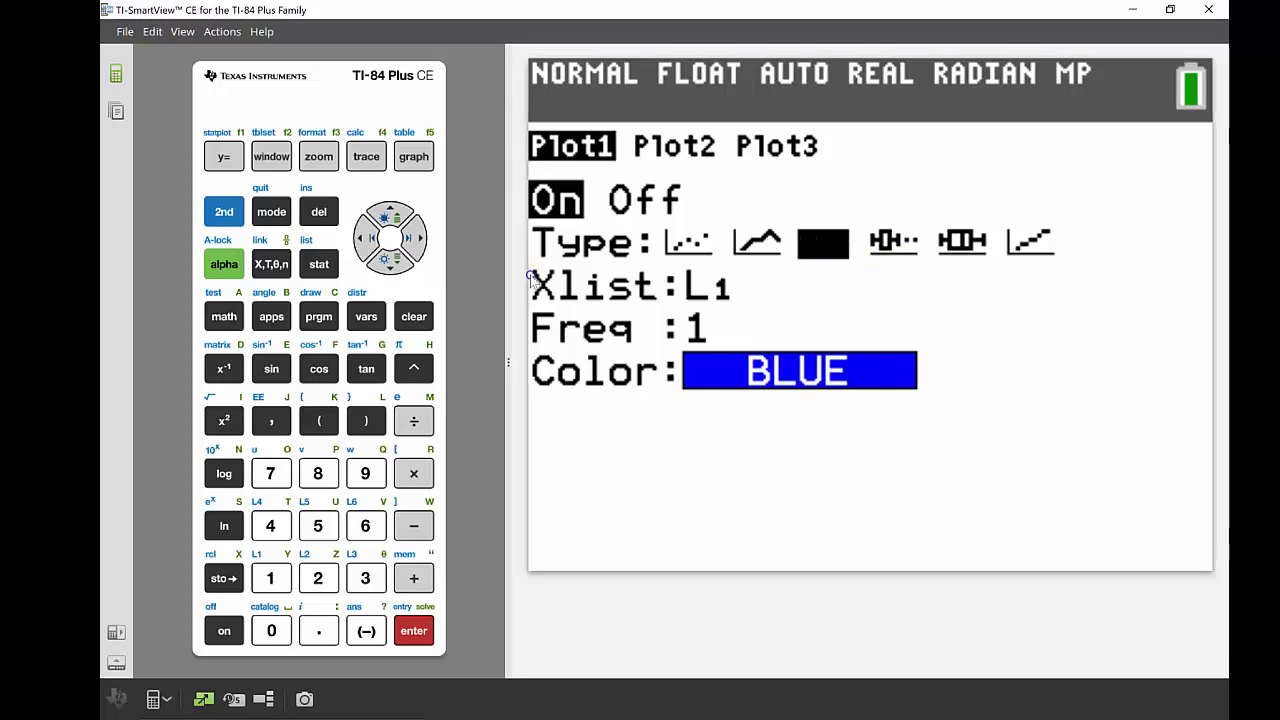
# Step: Check the histogram uses Xlist L1 and Freq 1, then bring up the ZOOM menu
pyautogui.click(389, 268)
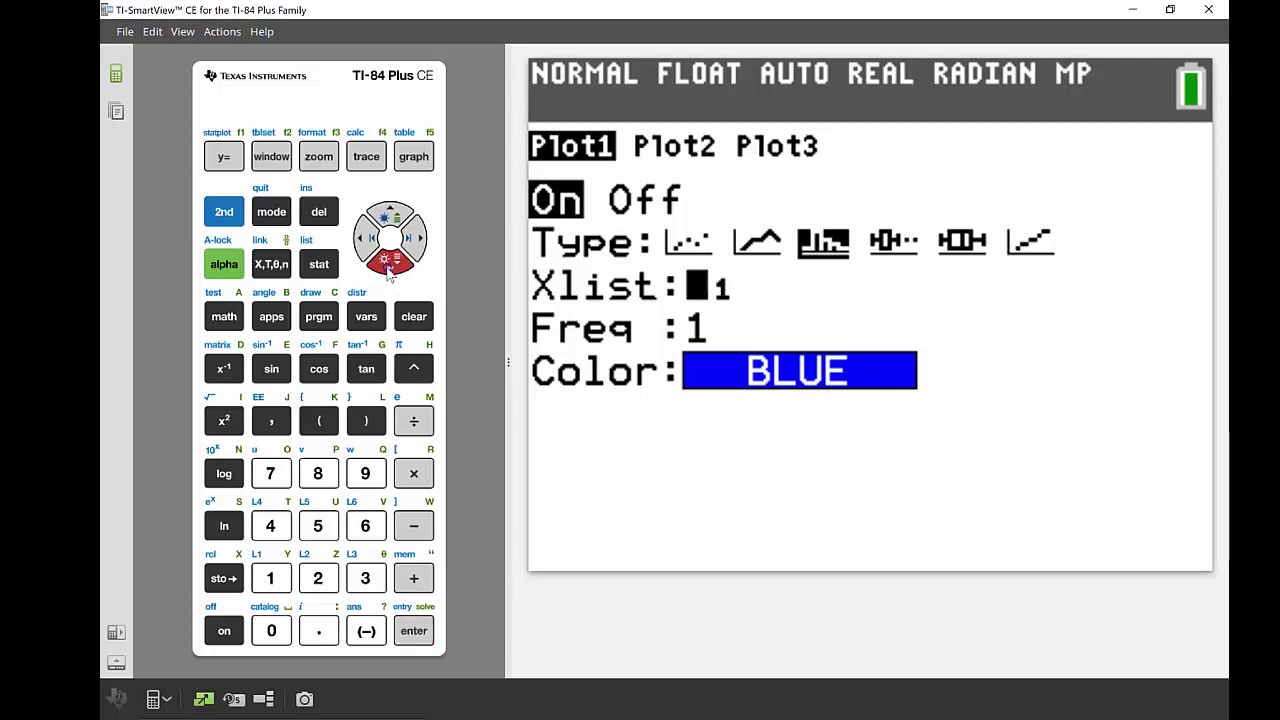
pyautogui.click(389, 268)
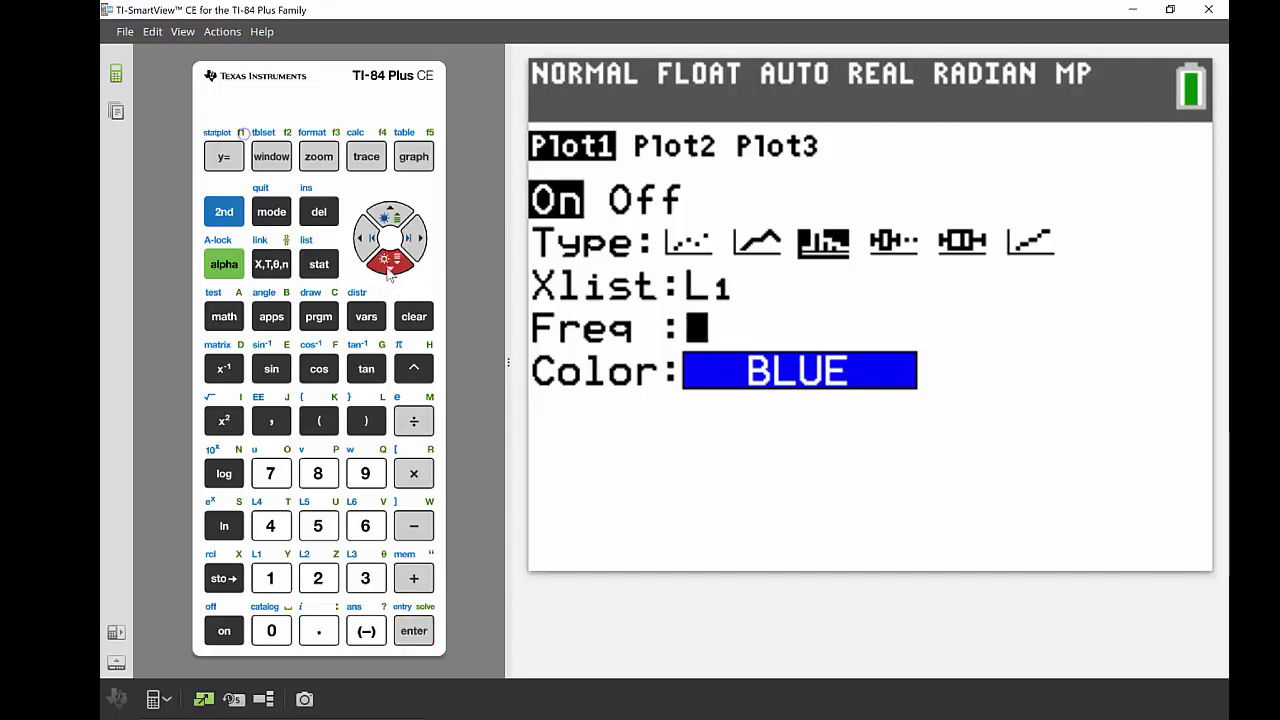
pyautogui.click(319, 157)
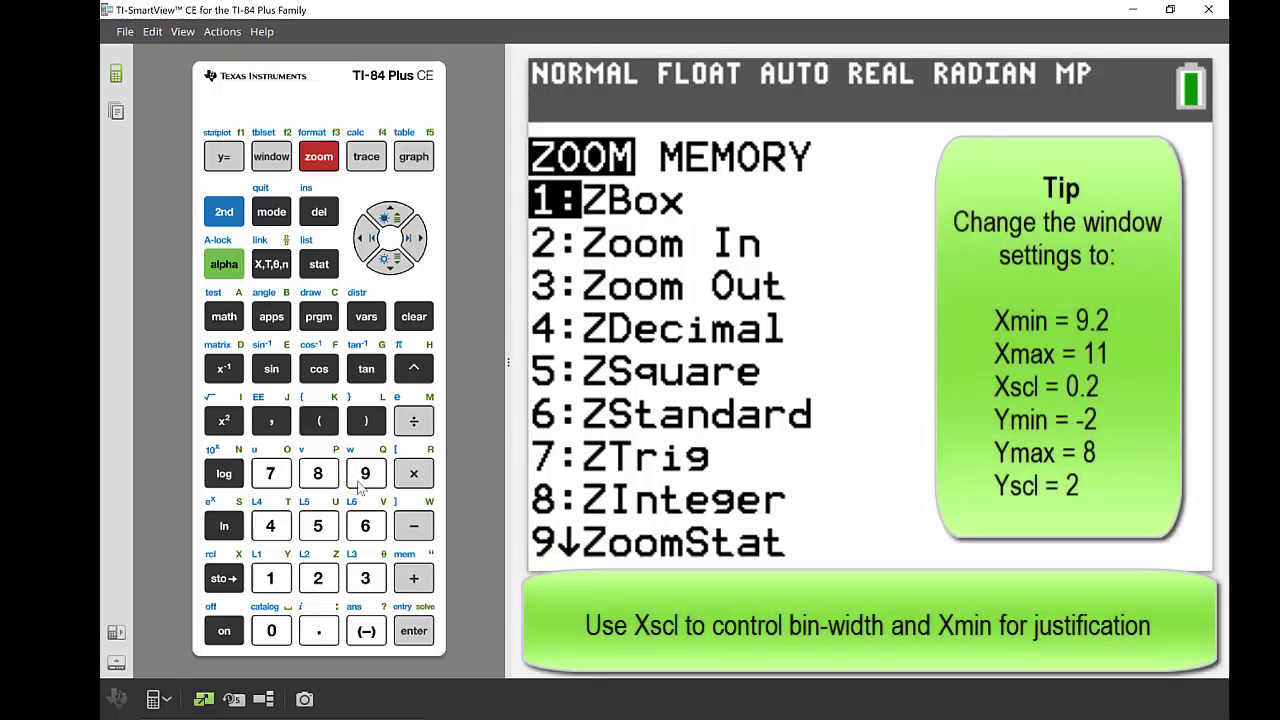
# Step: Apply ZoomStat to draw the six-bar L1 histogram and trace its first bar (min 9.58, n=4)
pyautogui.click(366, 477)
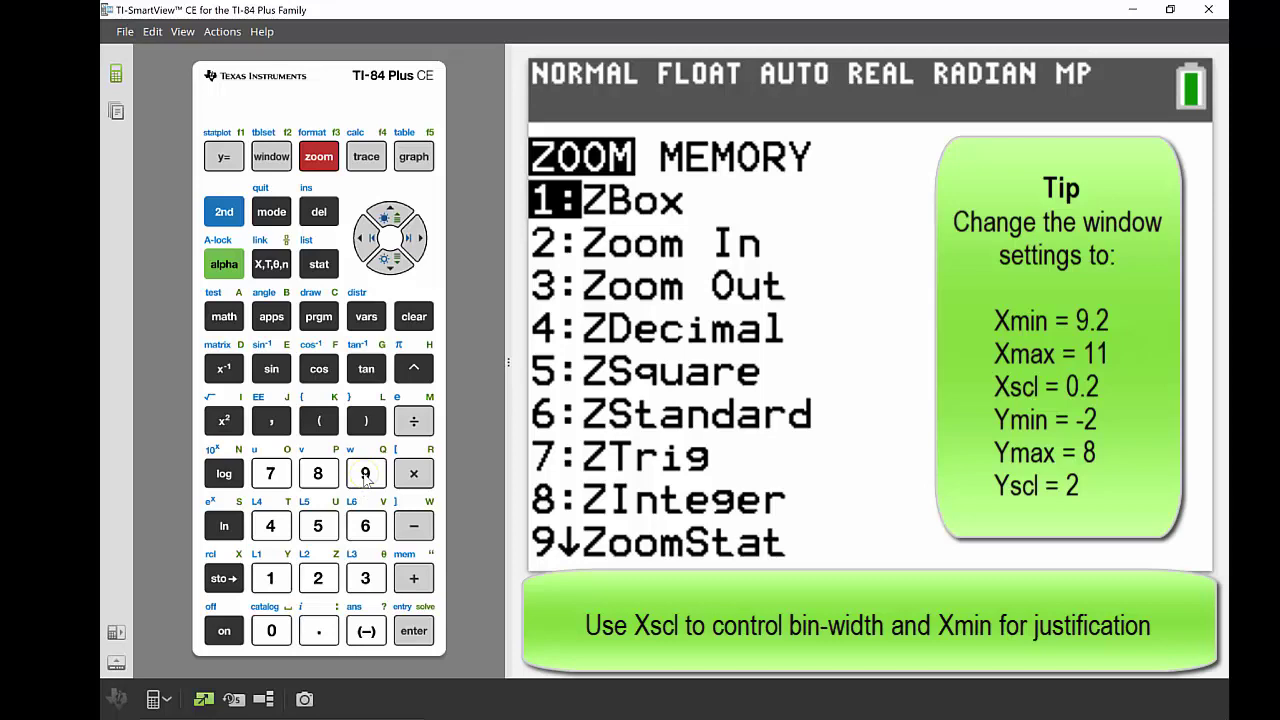
pyautogui.click(366, 477)
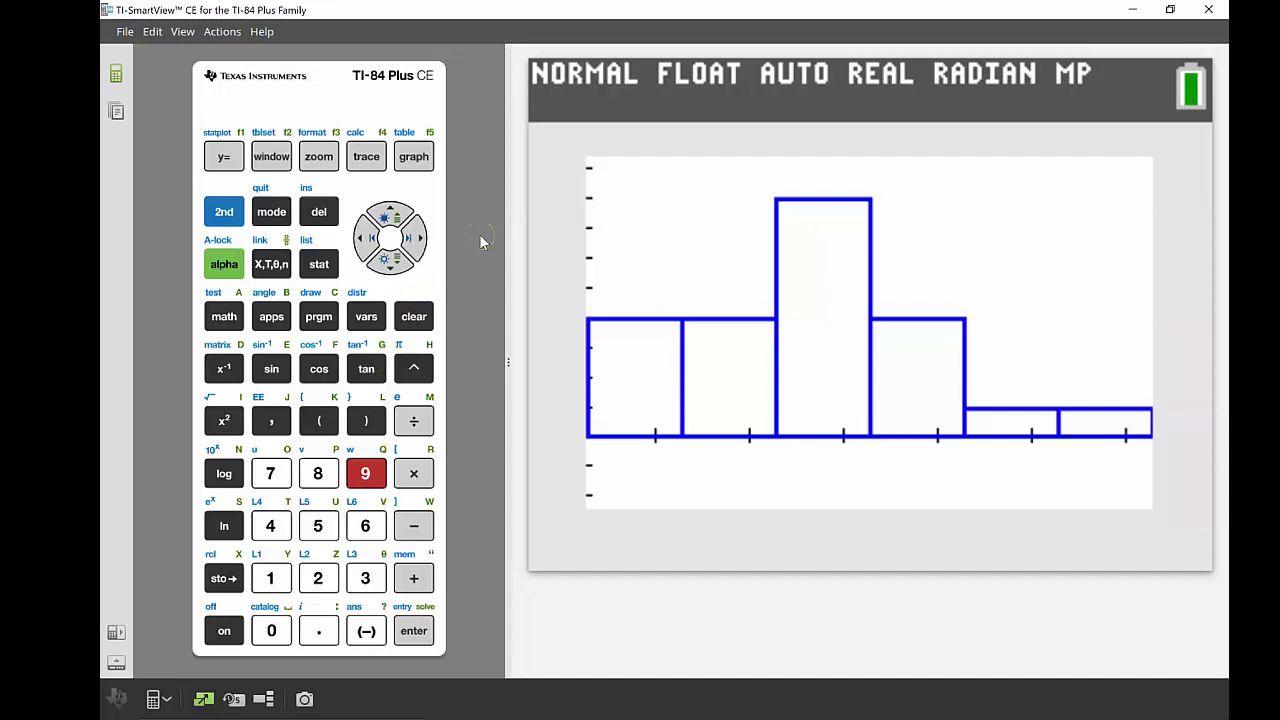
pyautogui.click(368, 160)
# Step: Read the first histogram bar's range and count with TRACE
pyautogui.click(366, 160)
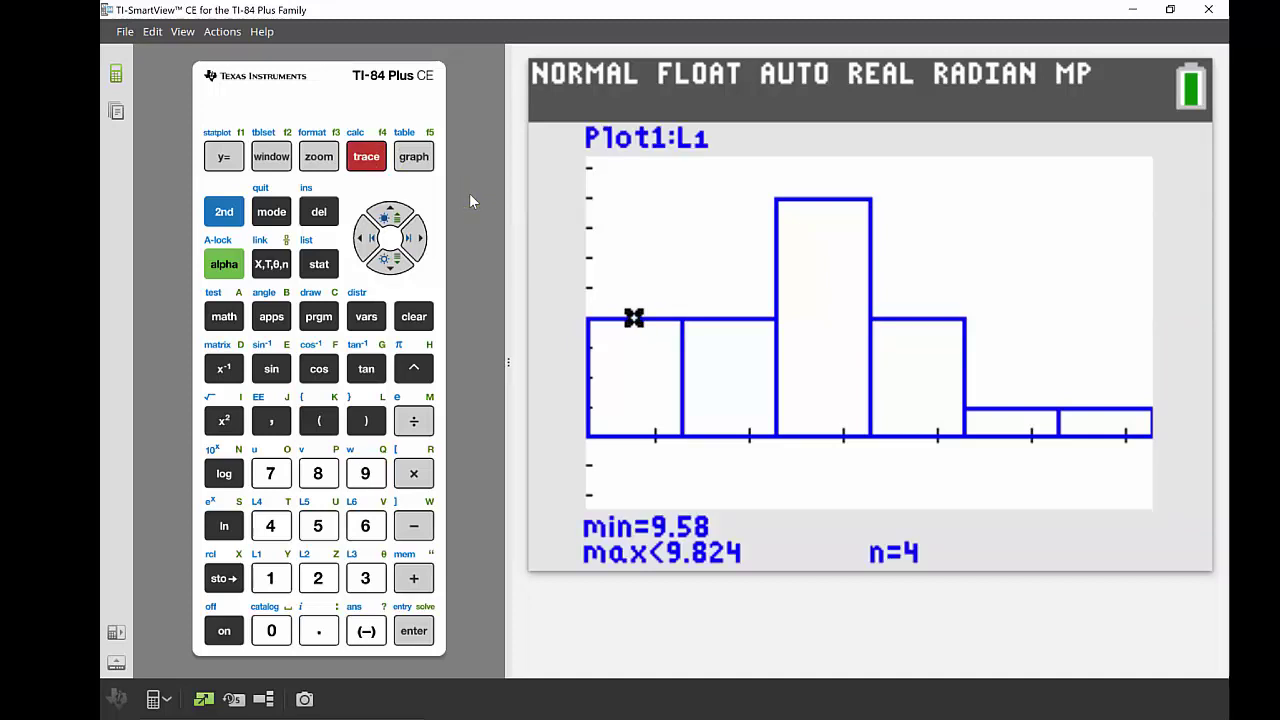
pyautogui.click(368, 165)
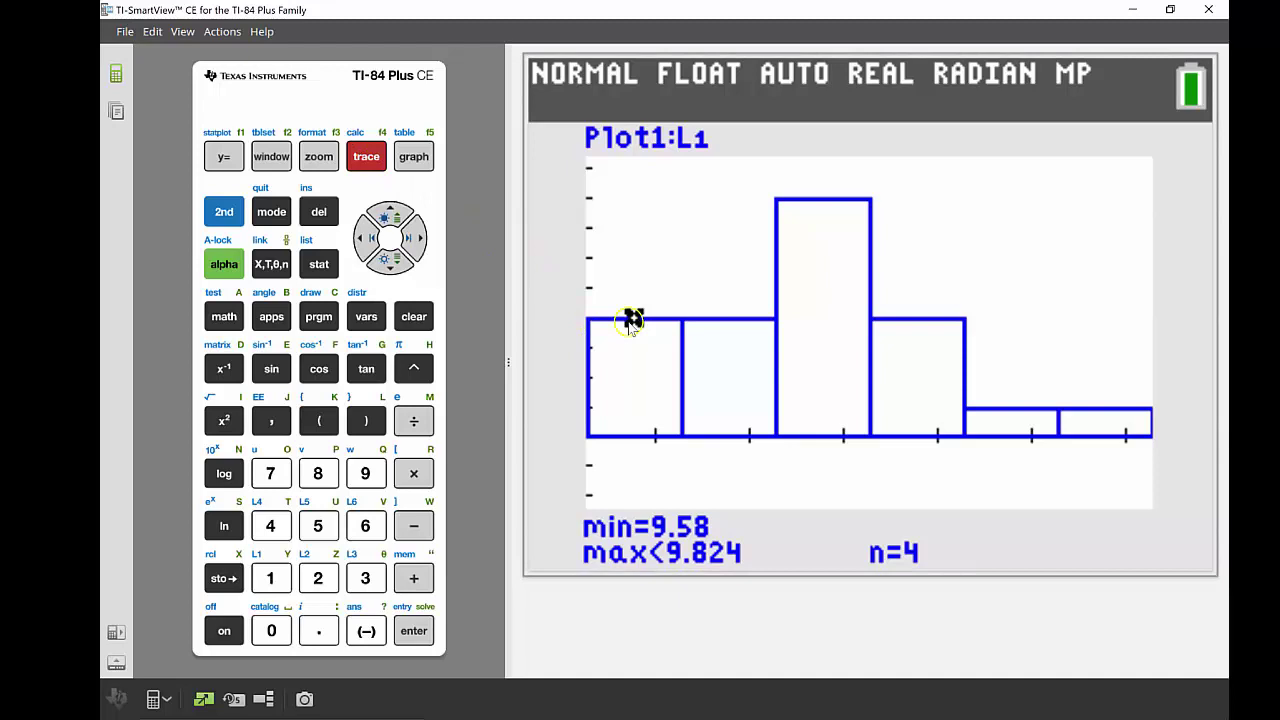
pyautogui.click(679, 335)
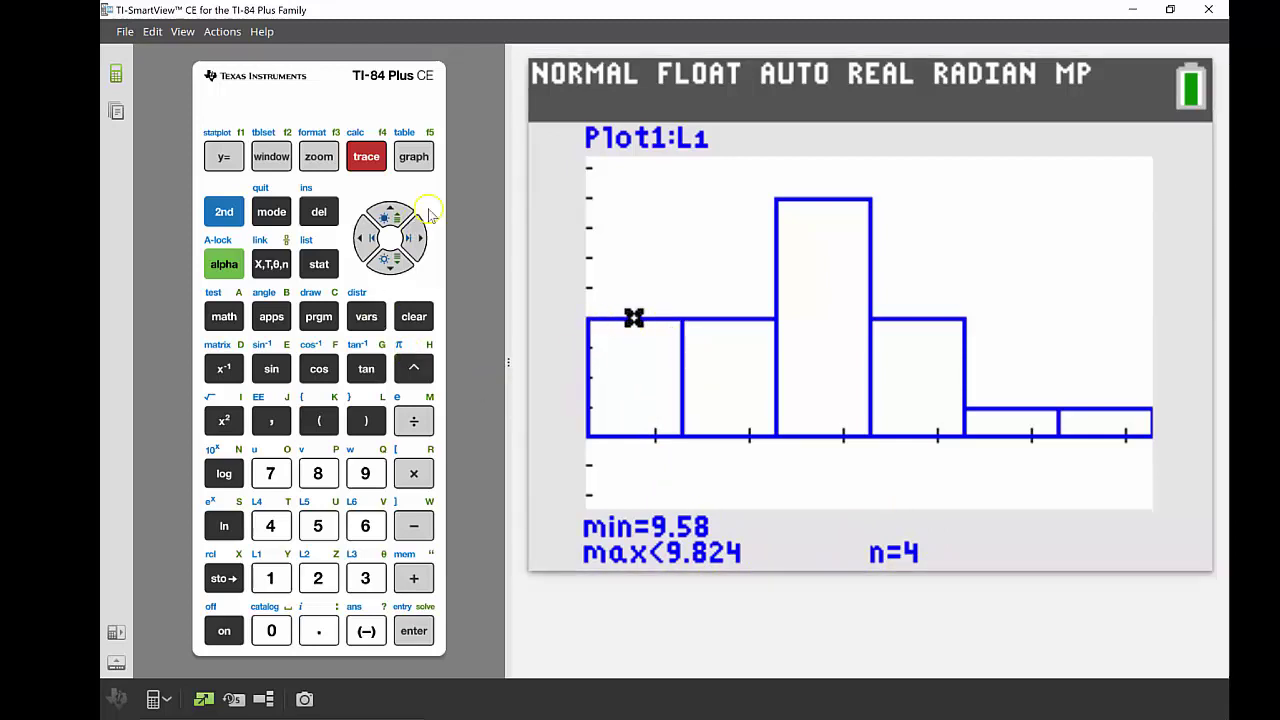
# Step: Trace bars two through six, ending on the 10.8 to 11.044 bin with n=1
pyautogui.click(418, 242)
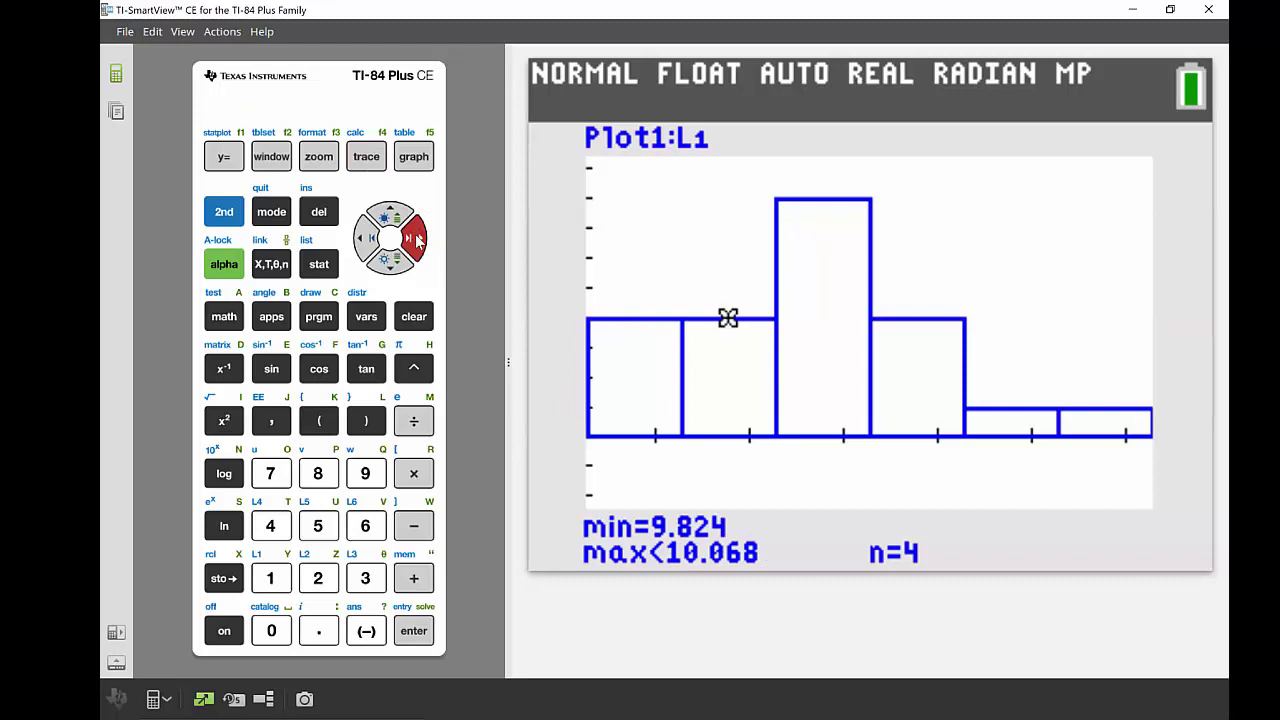
pyautogui.click(421, 229)
pyautogui.click(424, 231)
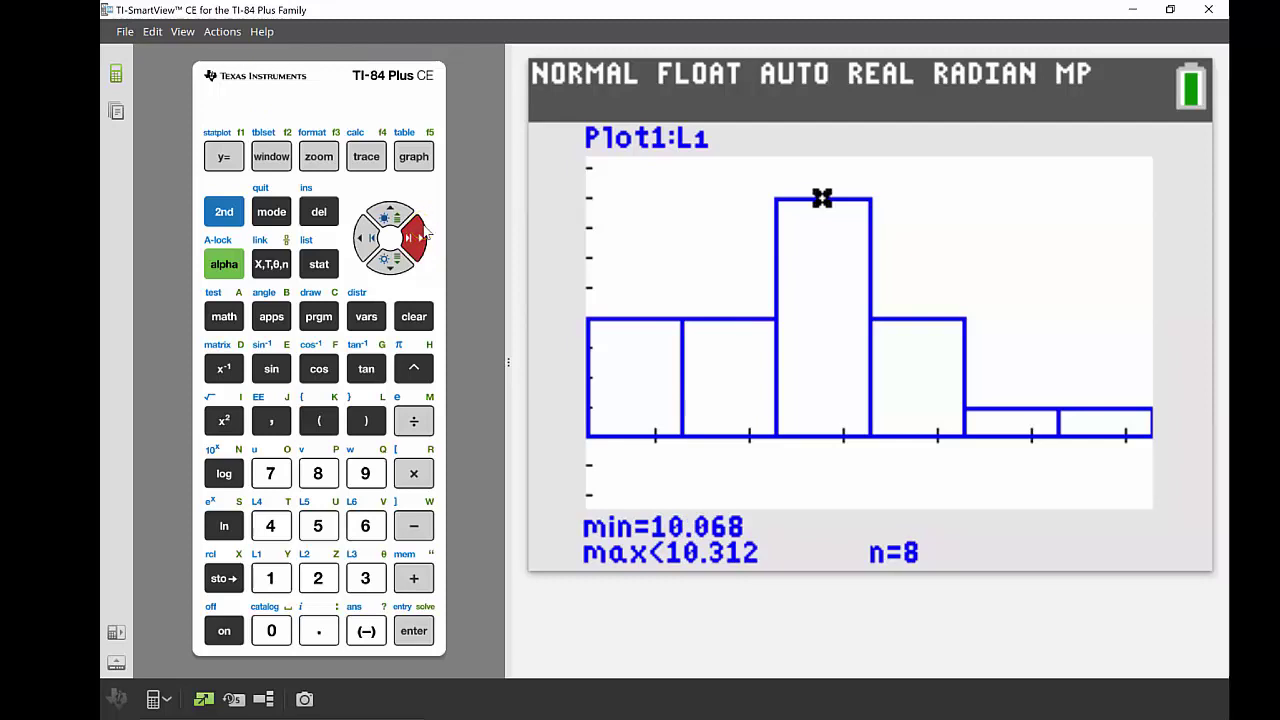
pyautogui.click(424, 231)
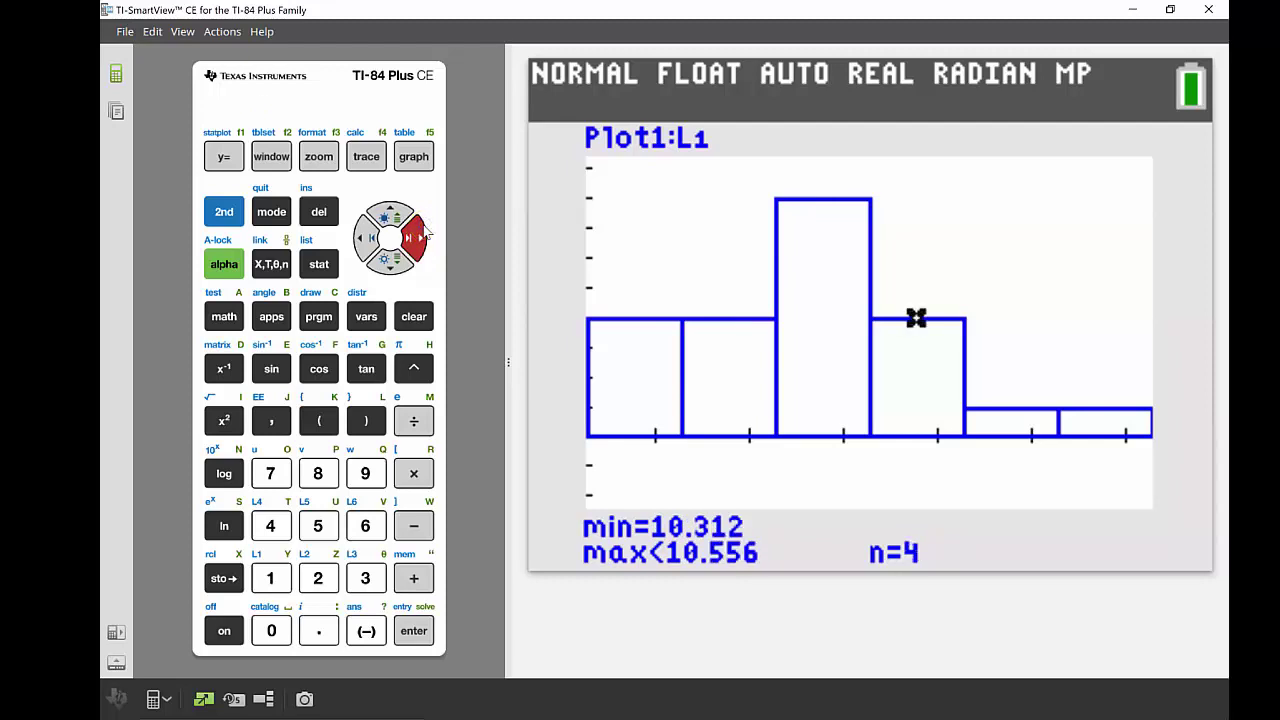
pyautogui.click(424, 231)
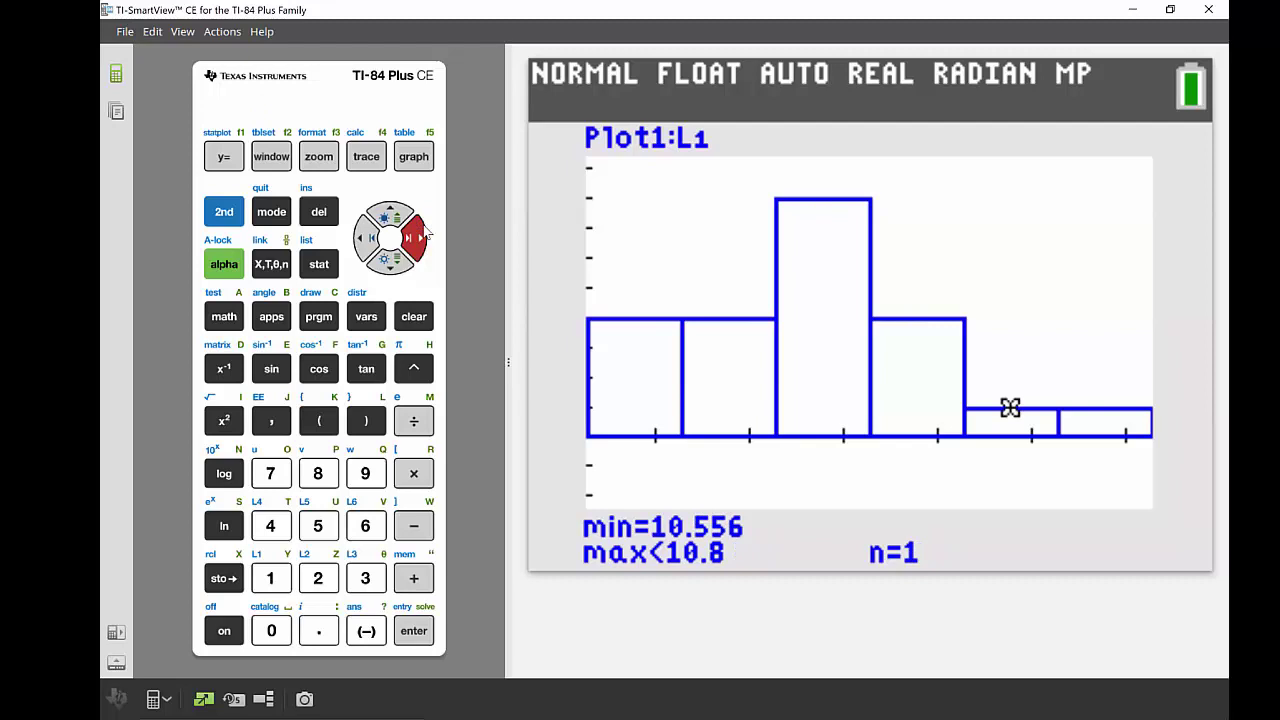
pyautogui.click(424, 231)
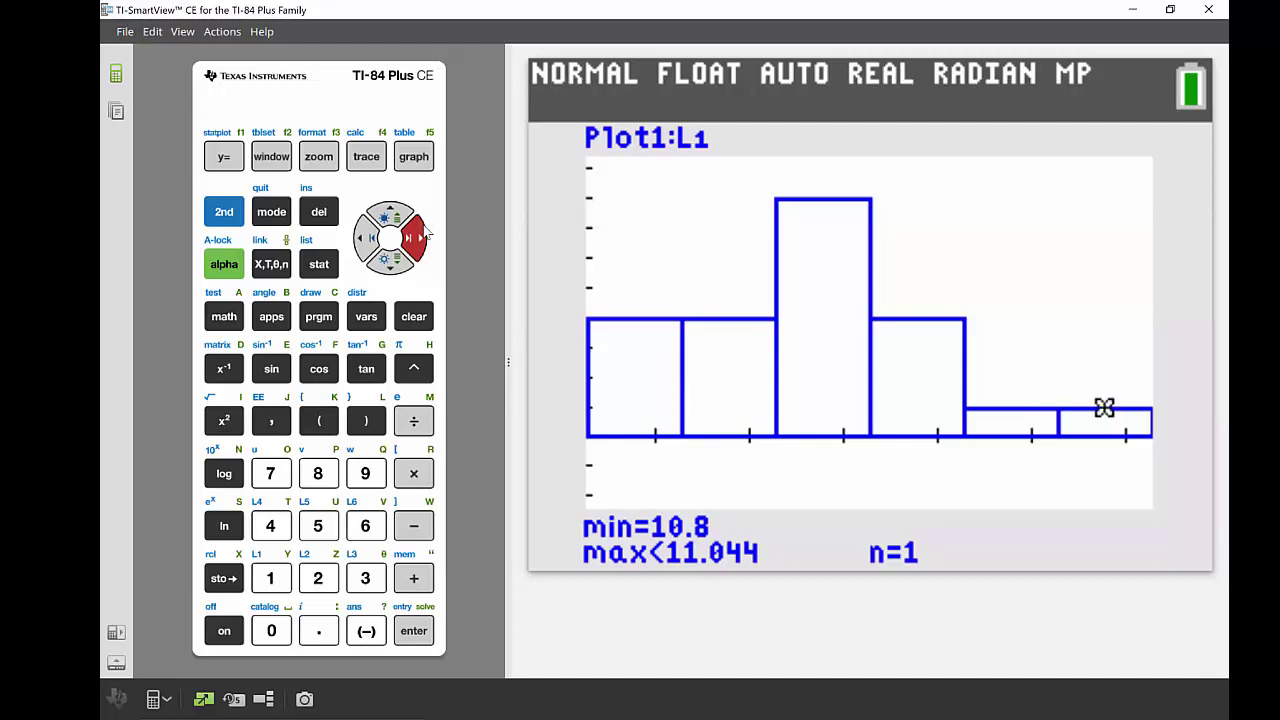
pyautogui.click(411, 190)
pyautogui.click(226, 214)
# Step: Change Plot1's type to box plot in the STAT PLOTS setup
pyautogui.click(226, 214)
pyautogui.click(223, 157)
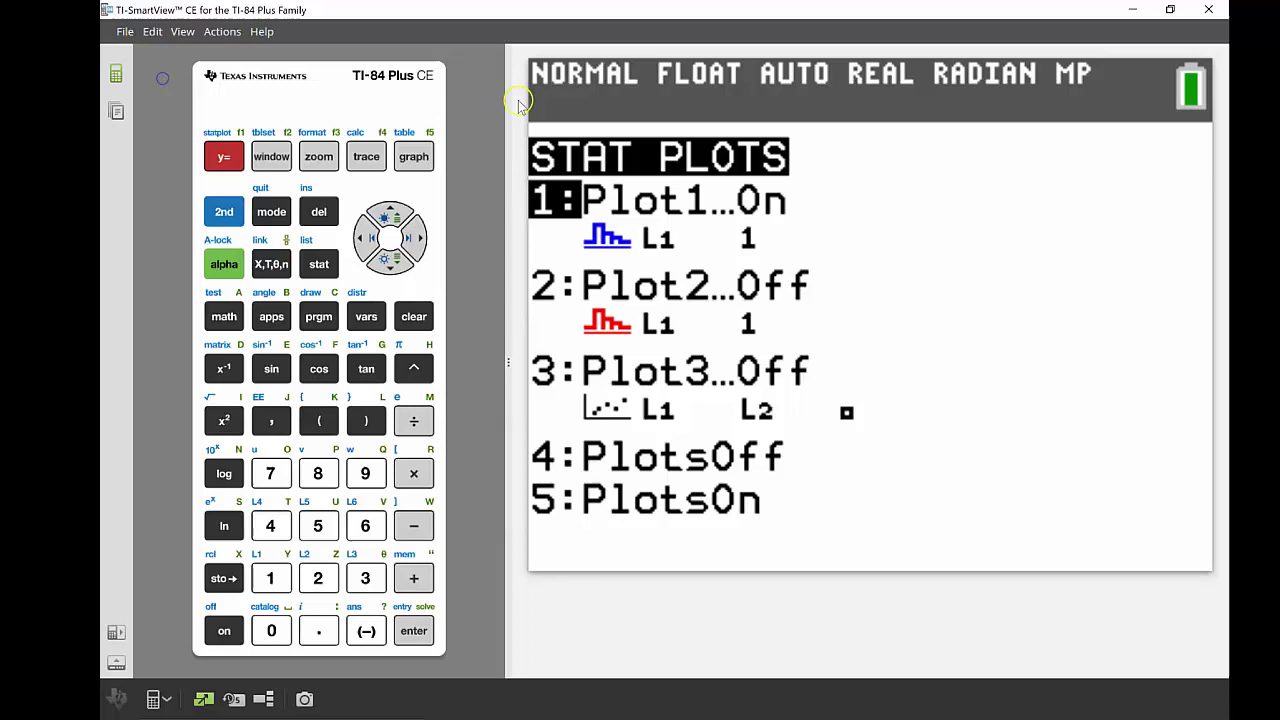
pyautogui.click(414, 632)
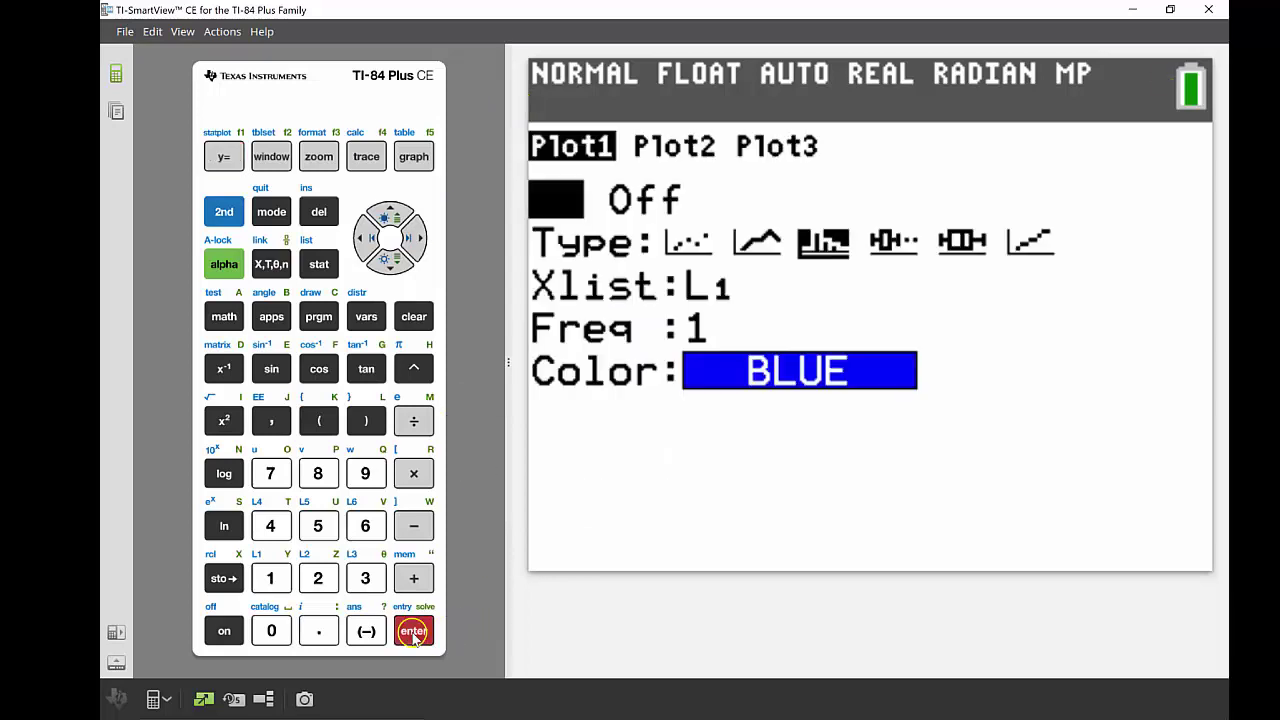
pyautogui.click(398, 257)
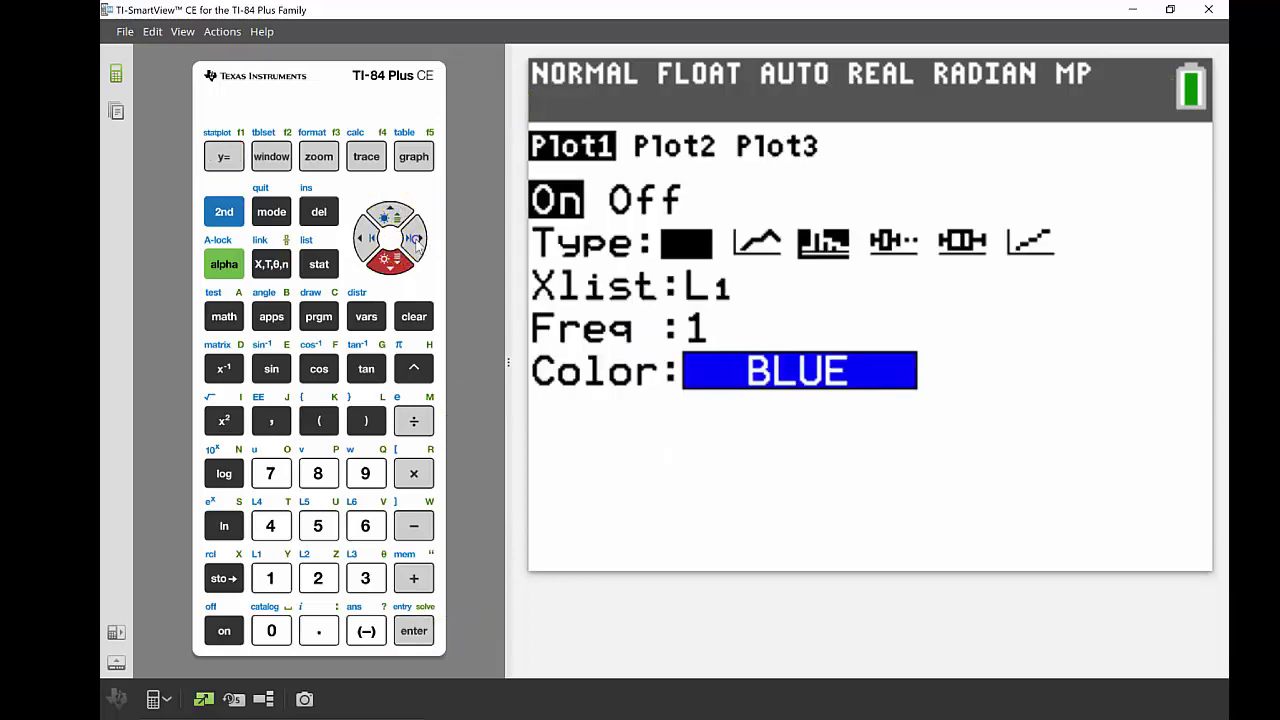
pyautogui.click(416, 238)
pyautogui.click(416, 238)
pyautogui.click(416, 238)
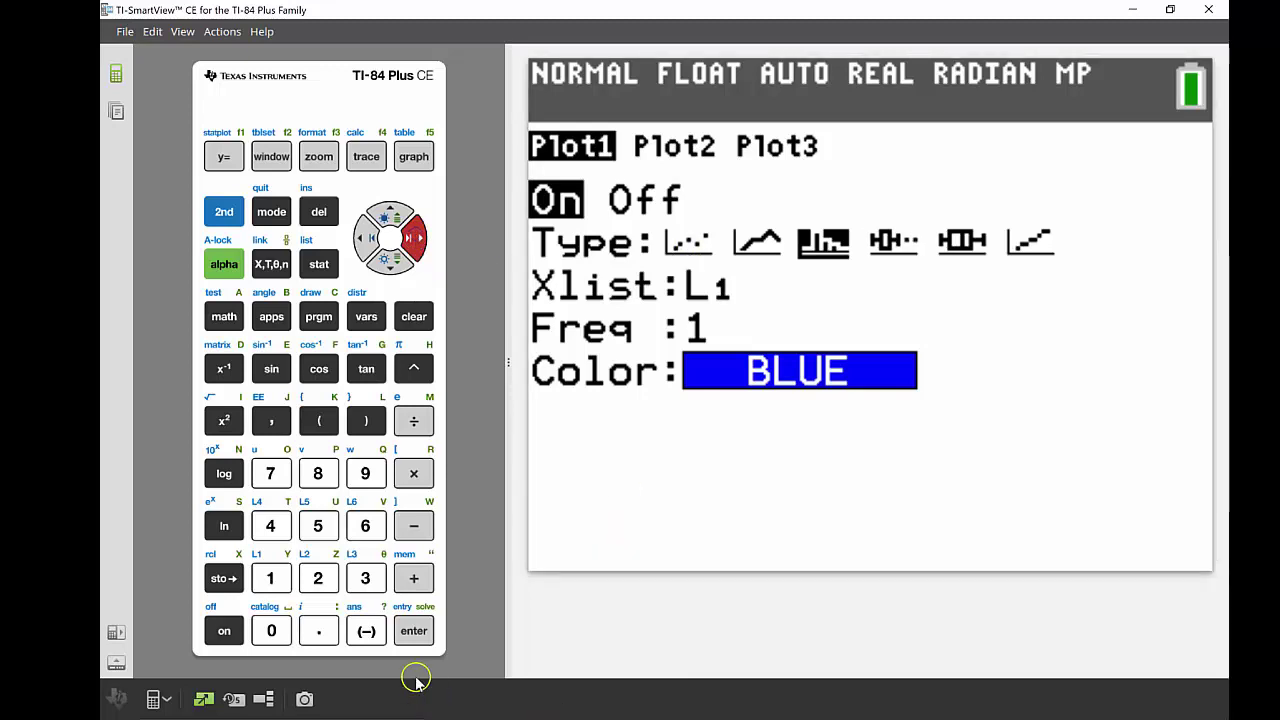
pyautogui.click(424, 636)
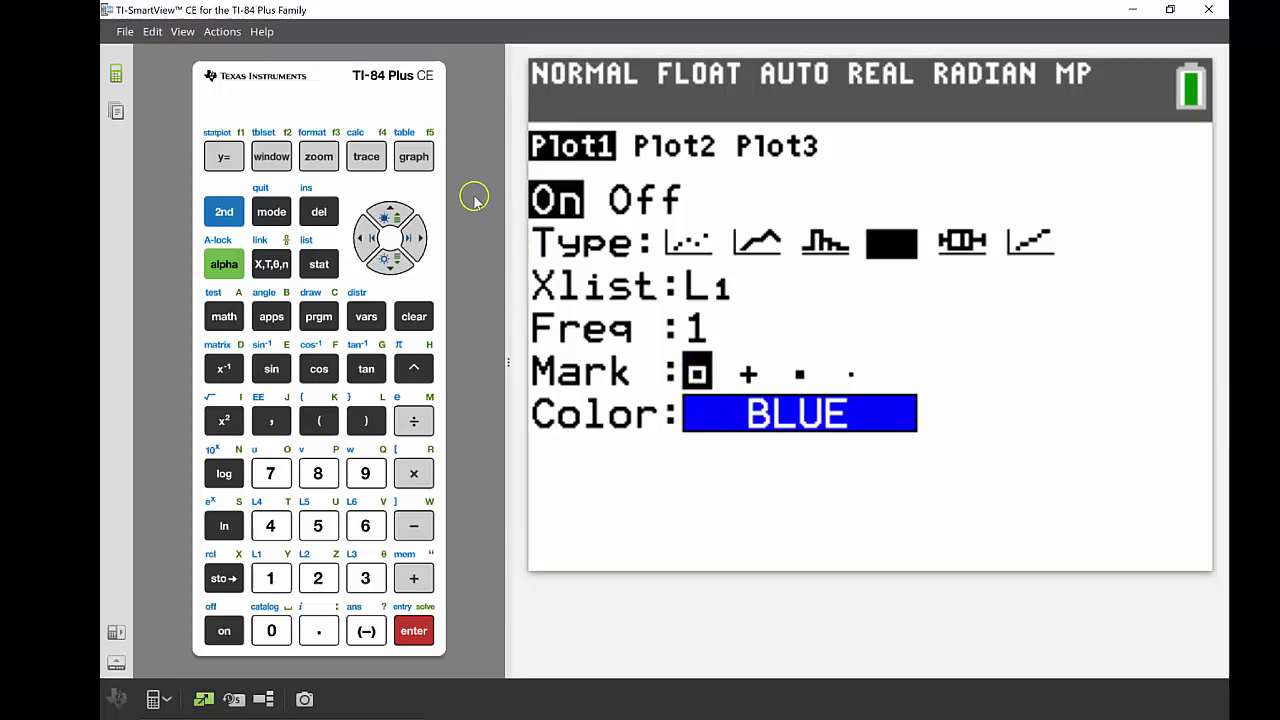
# Step: Graph the L1 box plot and refit the window with ZoomStat
pyautogui.click(410, 160)
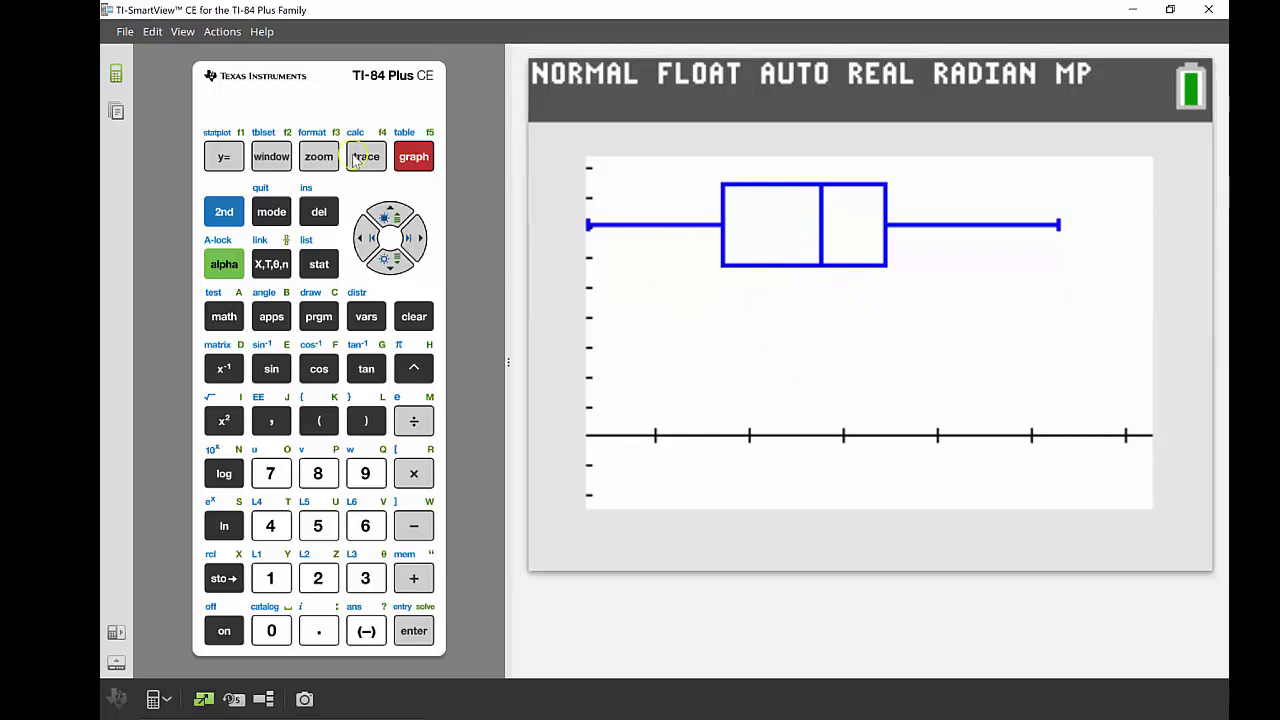
pyautogui.click(320, 157)
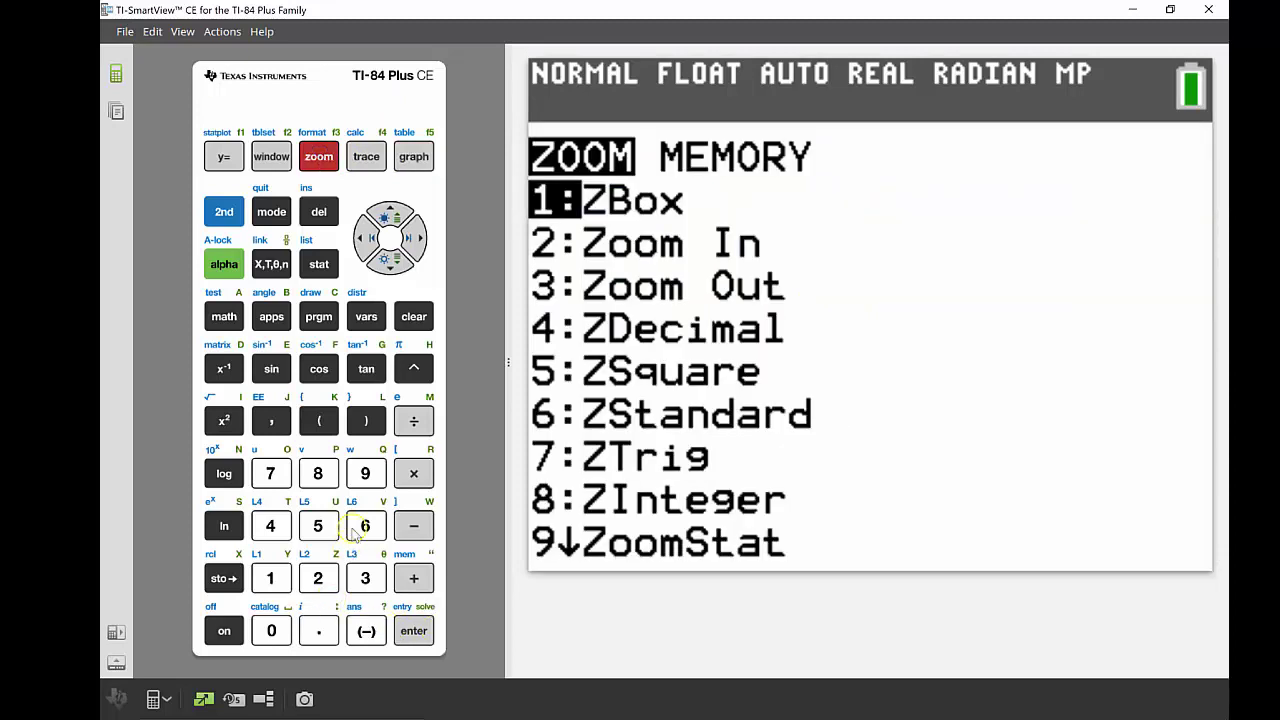
pyautogui.click(371, 484)
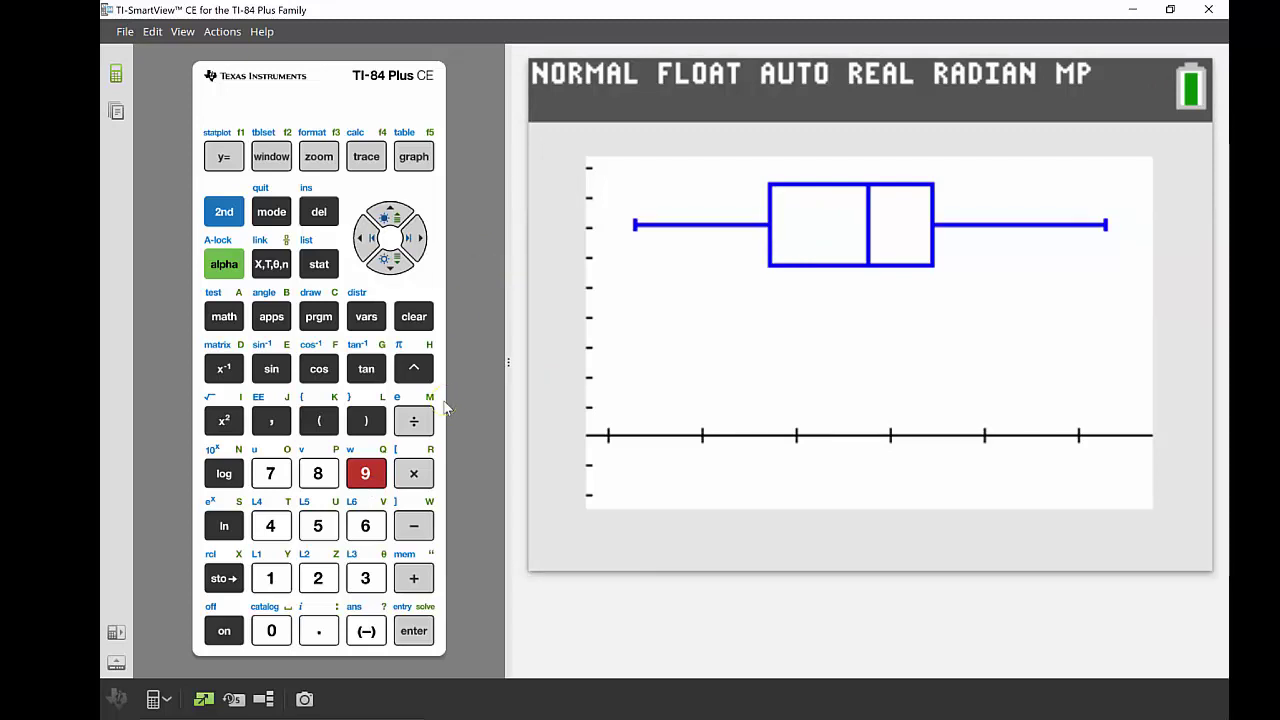
# Step: Trace the L1 box plot: median 10.185, Q1 9.93, min 9.58, Q3 10.35, max 10.8
pyautogui.click(379, 162)
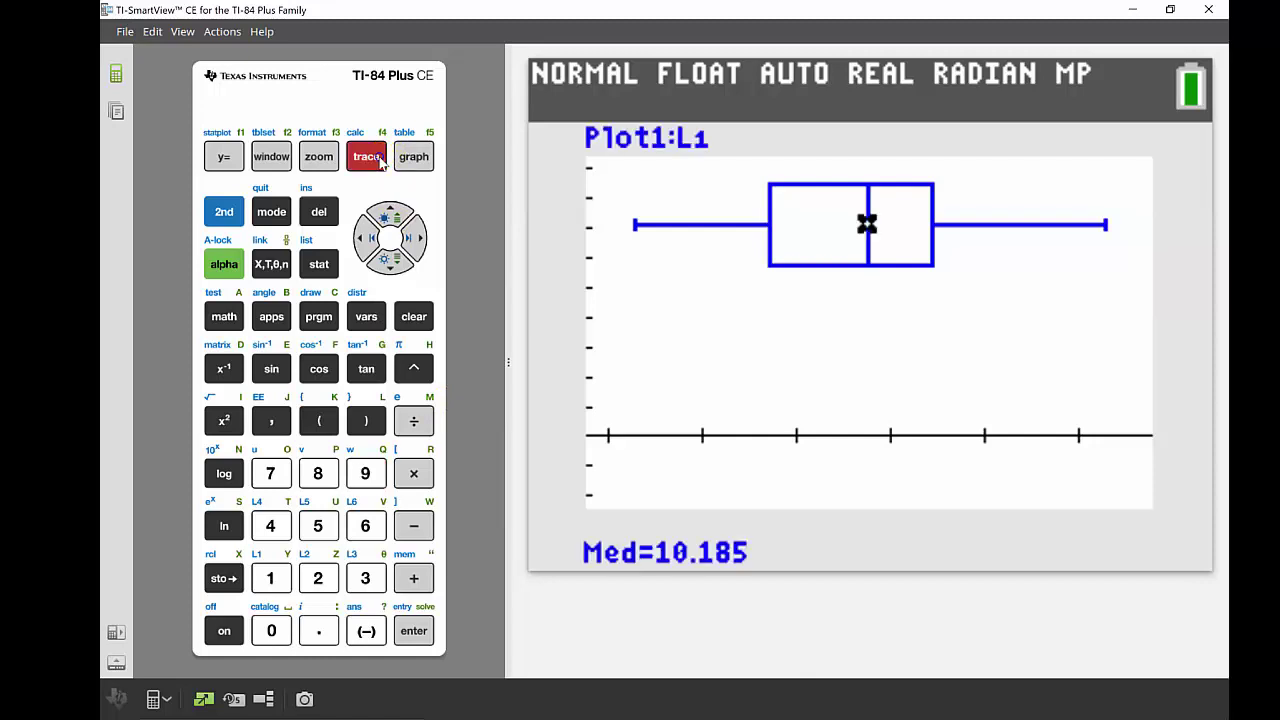
pyautogui.click(368, 239)
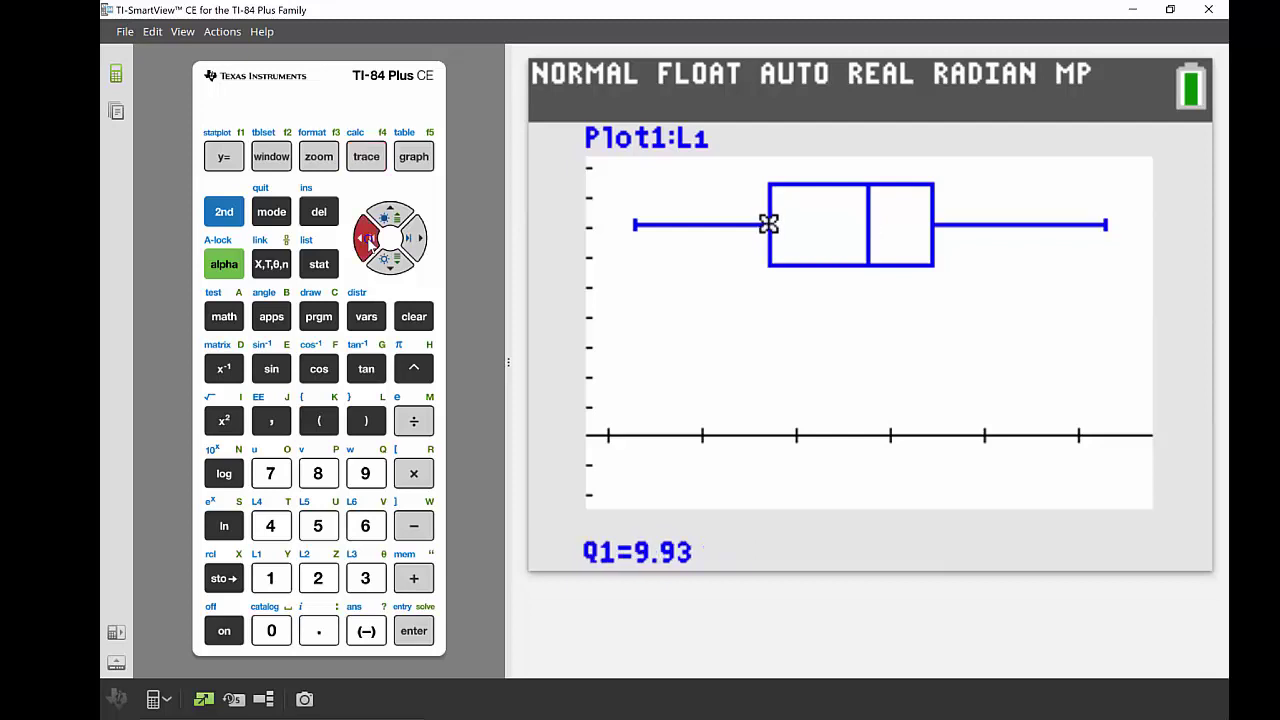
pyautogui.click(368, 239)
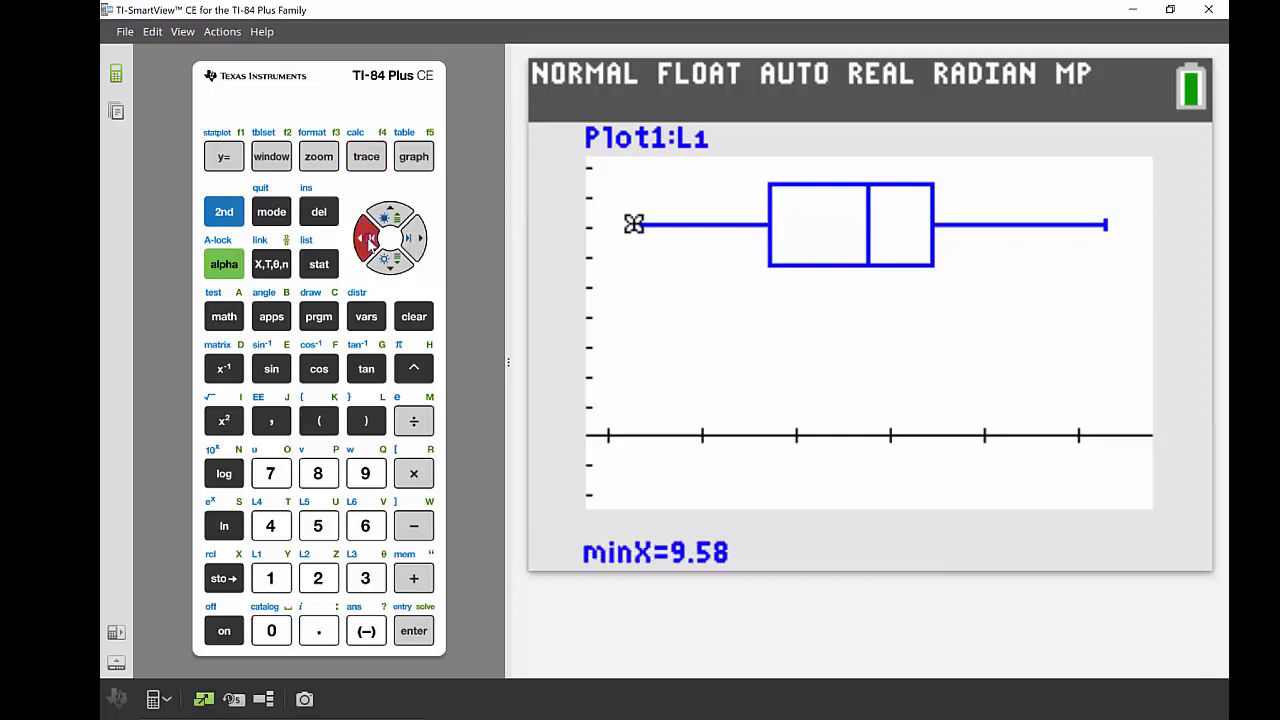
pyautogui.click(418, 239)
pyautogui.click(418, 239)
pyautogui.click(418, 239)
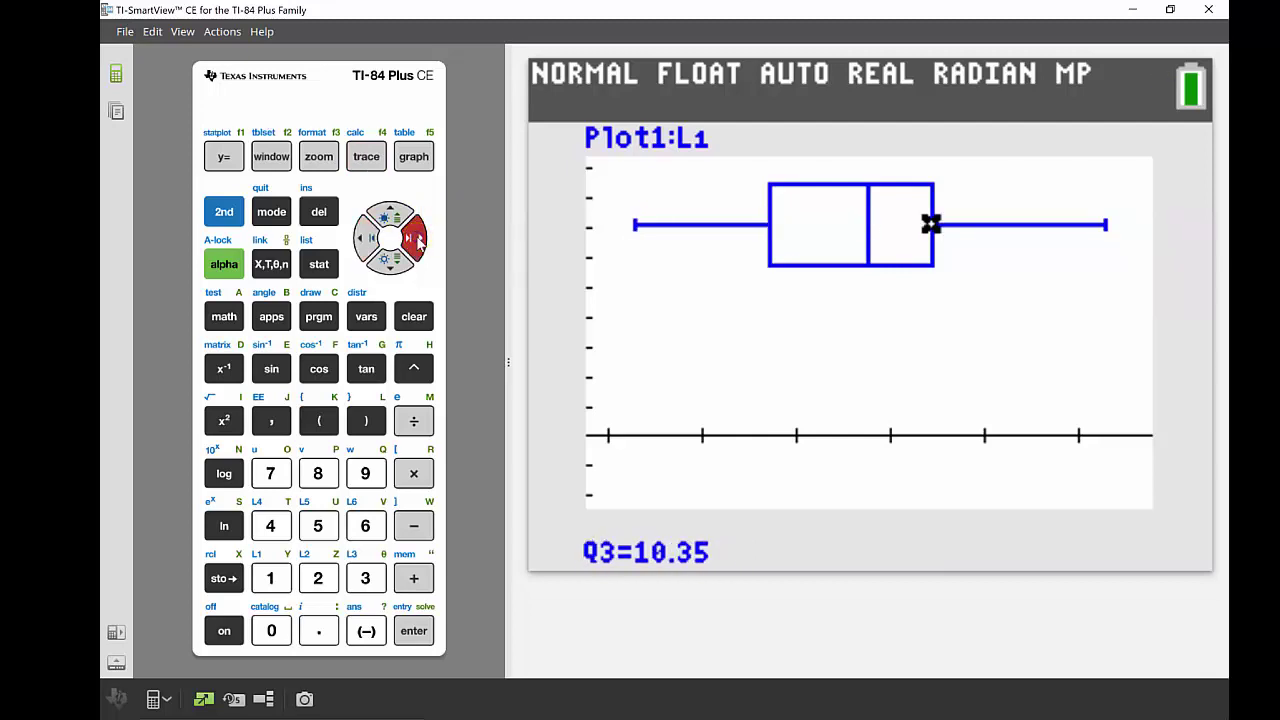
pyautogui.click(418, 239)
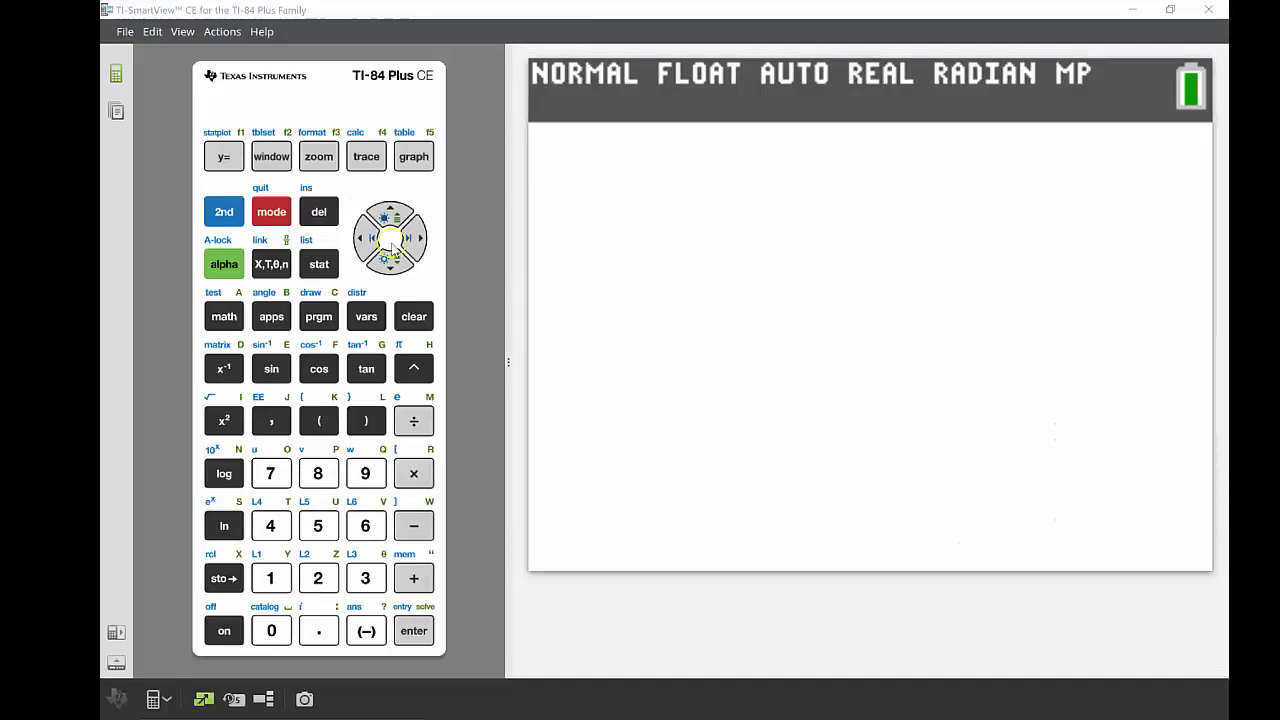
# Step: Open STAT 1:Edit to show L1 beside L2, whose values start 13.6, 12.8, 12.7
pyautogui.click(320, 264)
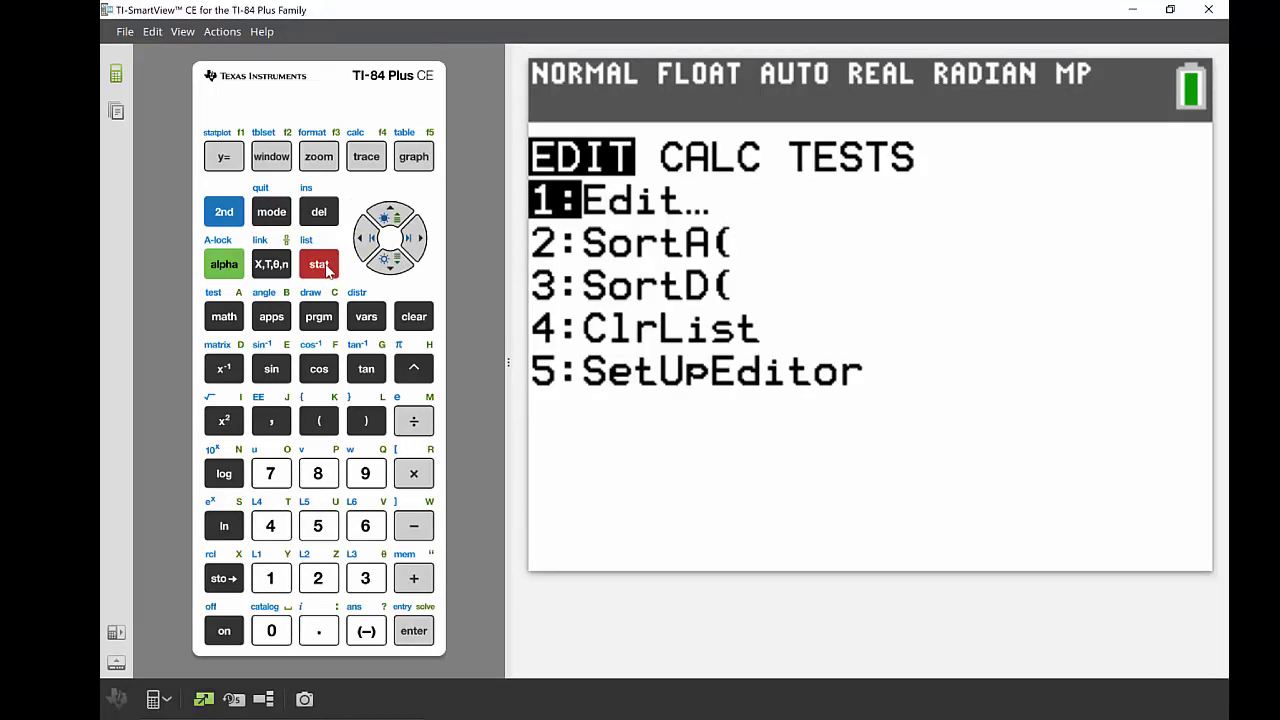
pyautogui.press('Return')
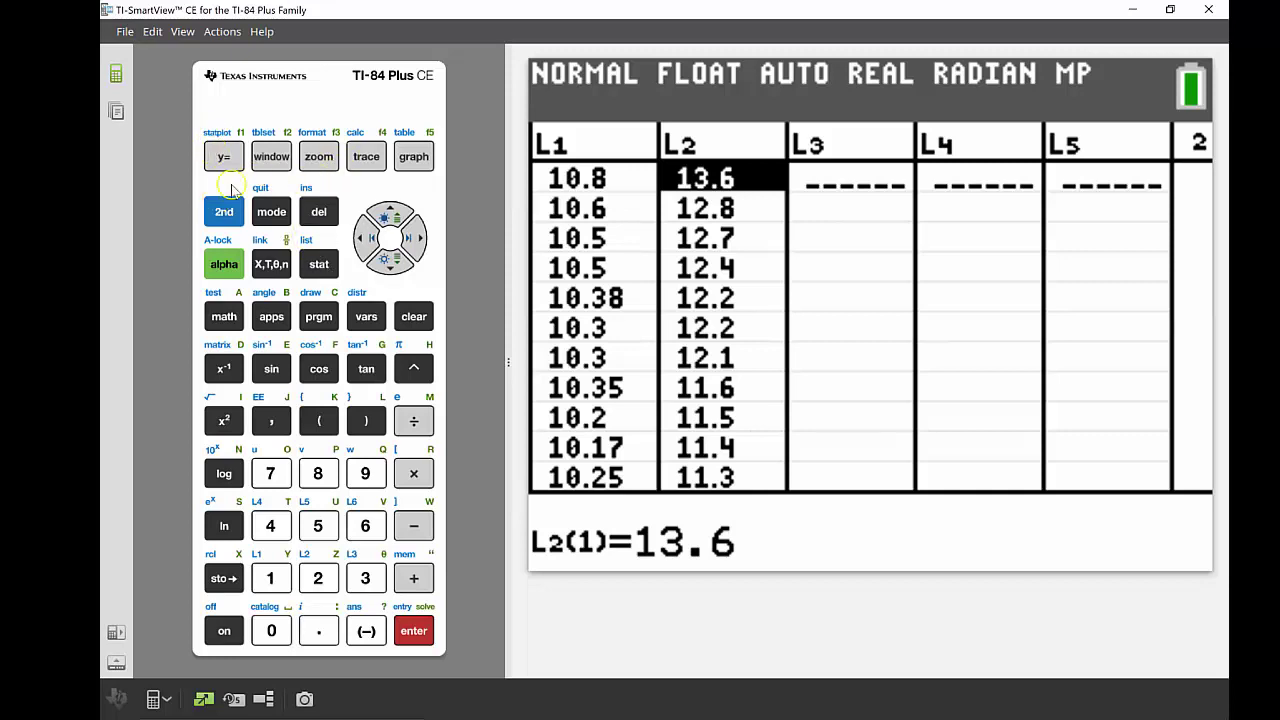
# Step: Turn Plot2 on and set its type to the box plot with outliers
pyautogui.click(229, 214)
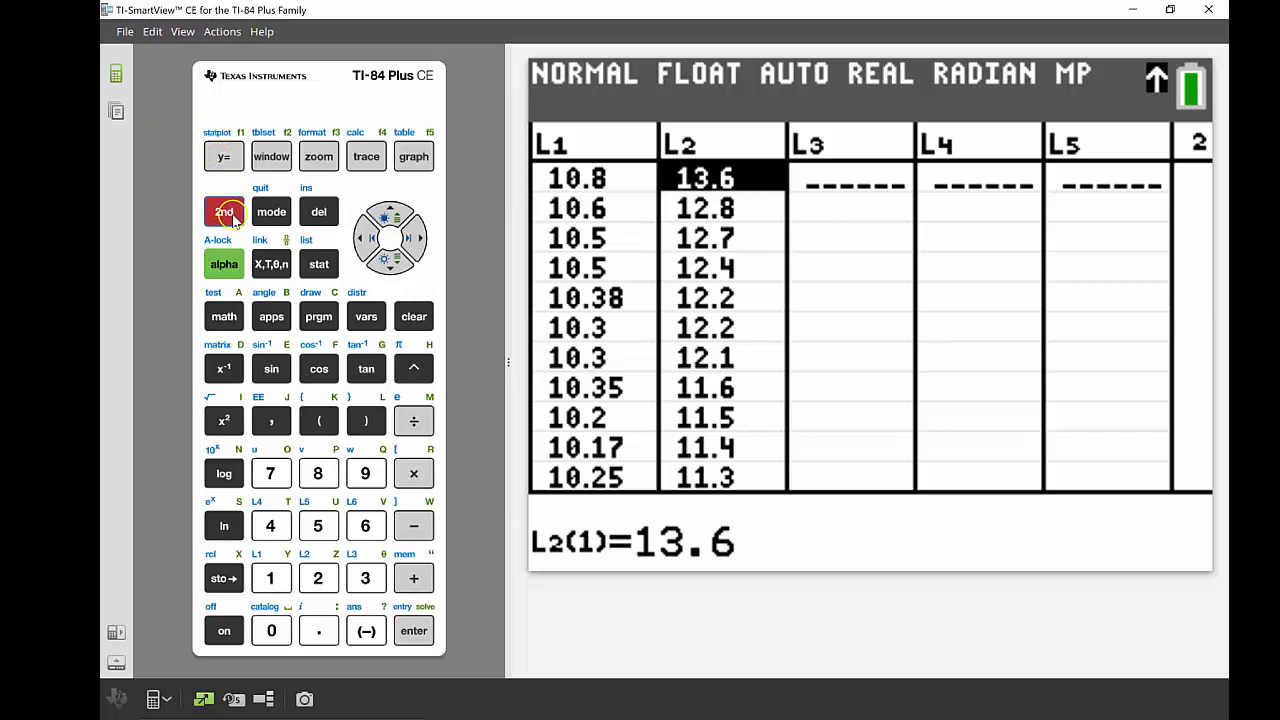
pyautogui.click(226, 157)
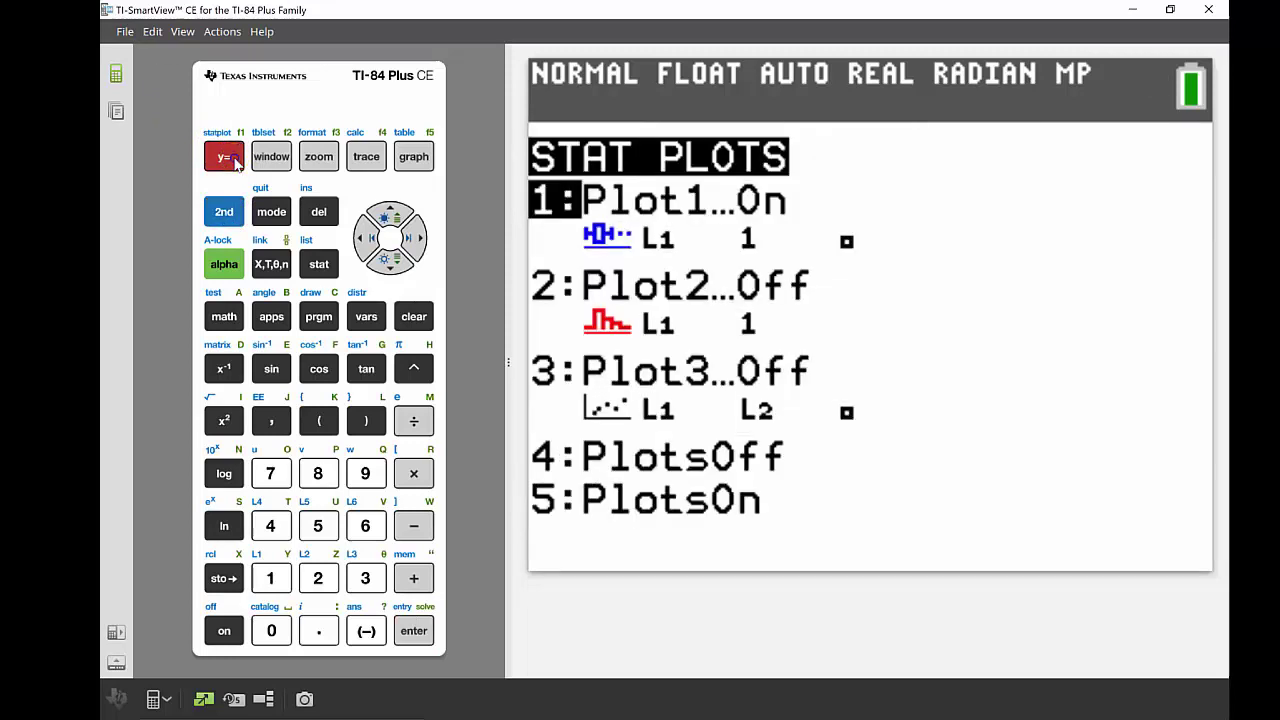
pyautogui.press('Down')
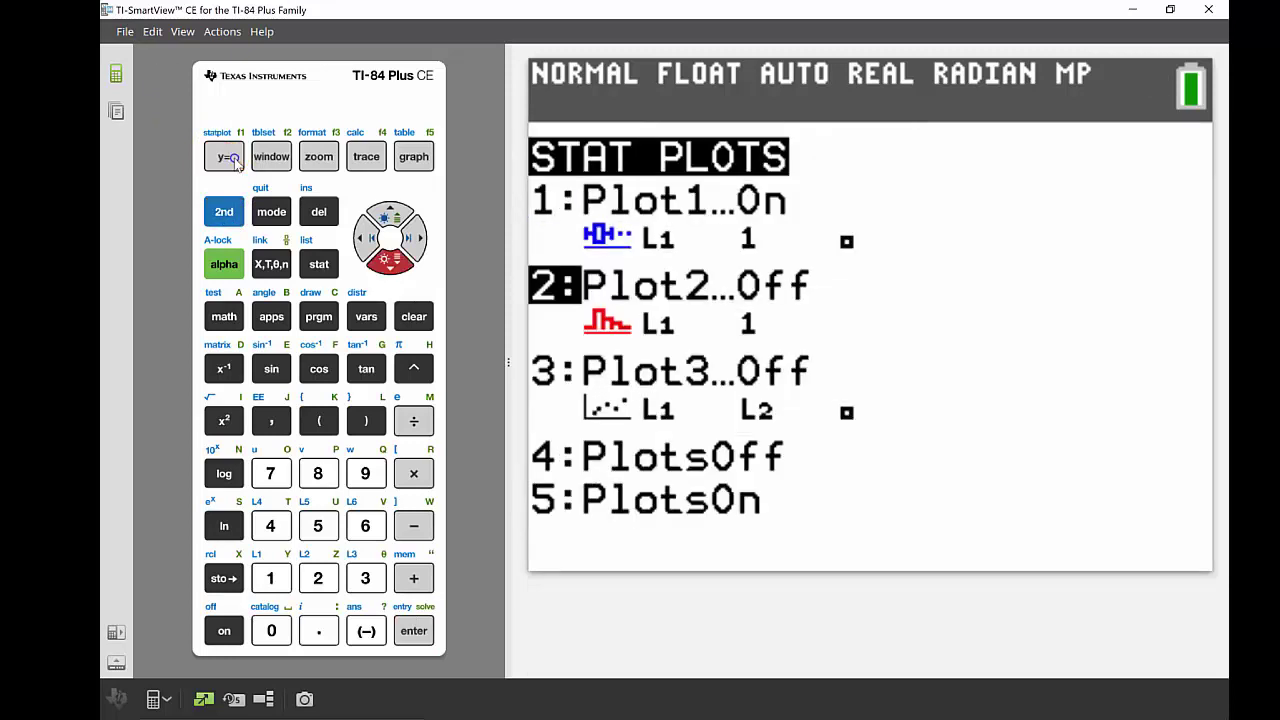
pyautogui.press('Return')
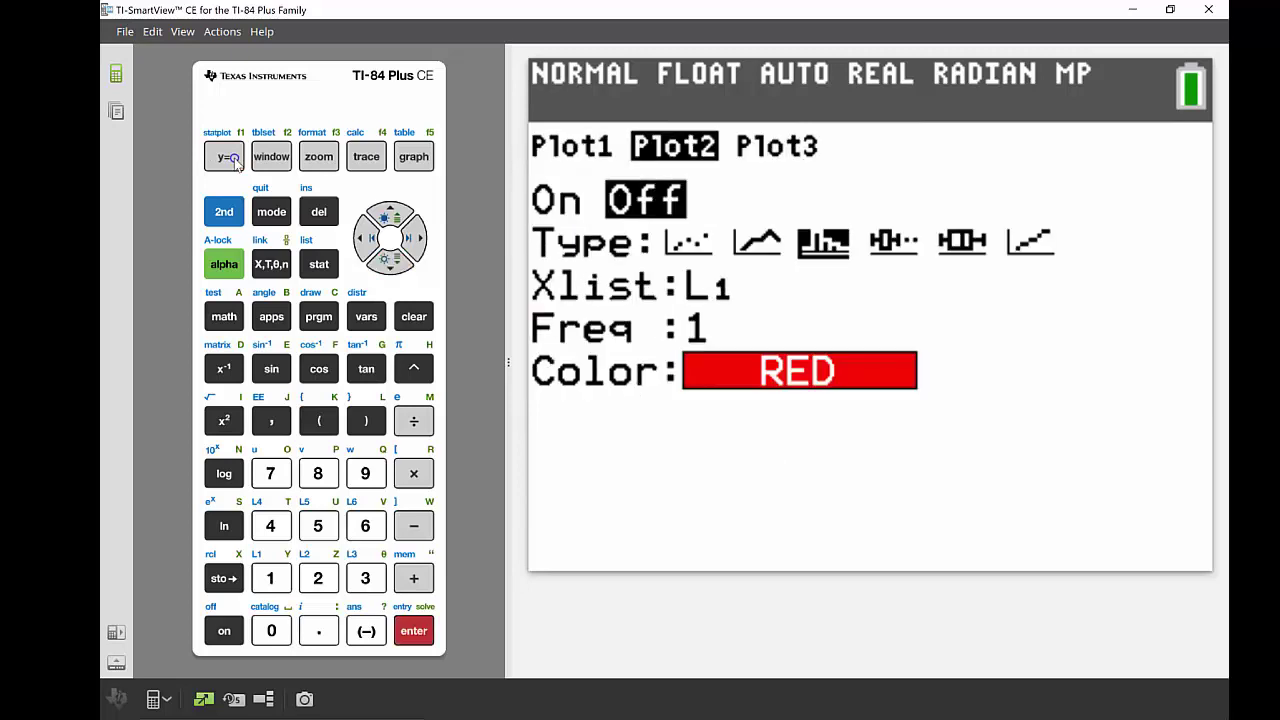
pyautogui.press('Return')
pyautogui.press('Down')
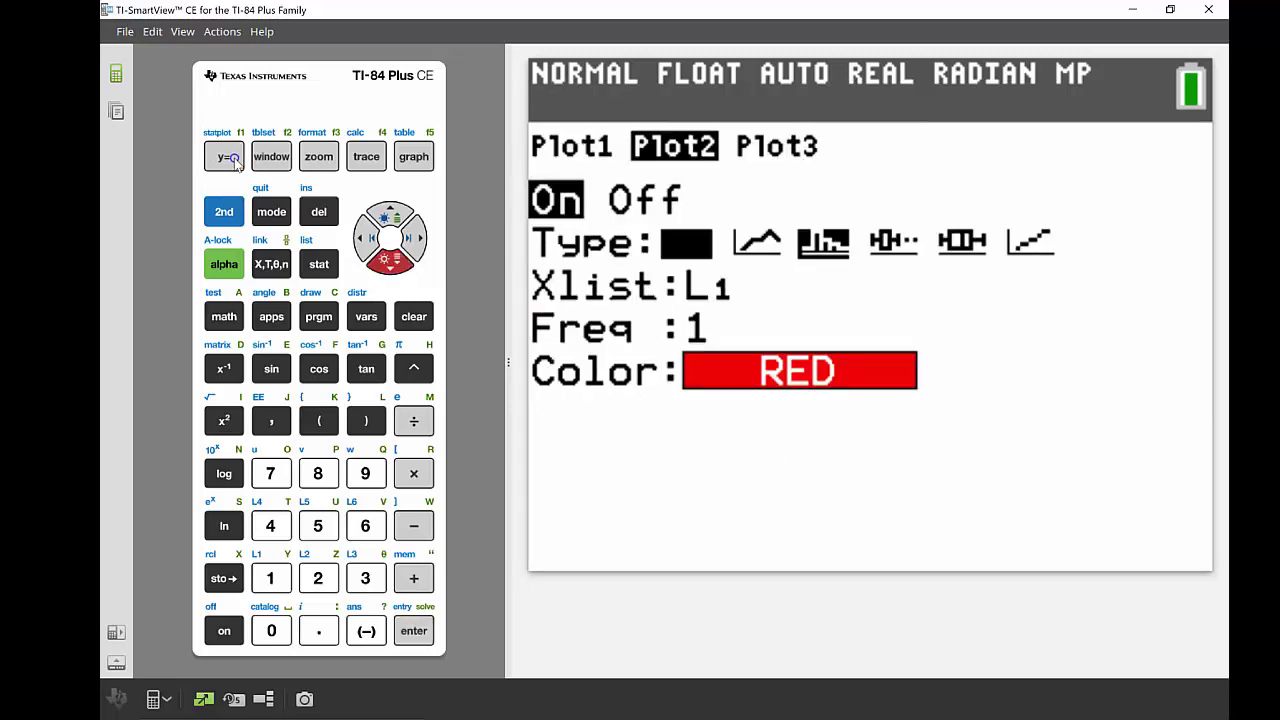
pyautogui.press('Right')
pyautogui.press('Right')
pyautogui.press('Right')
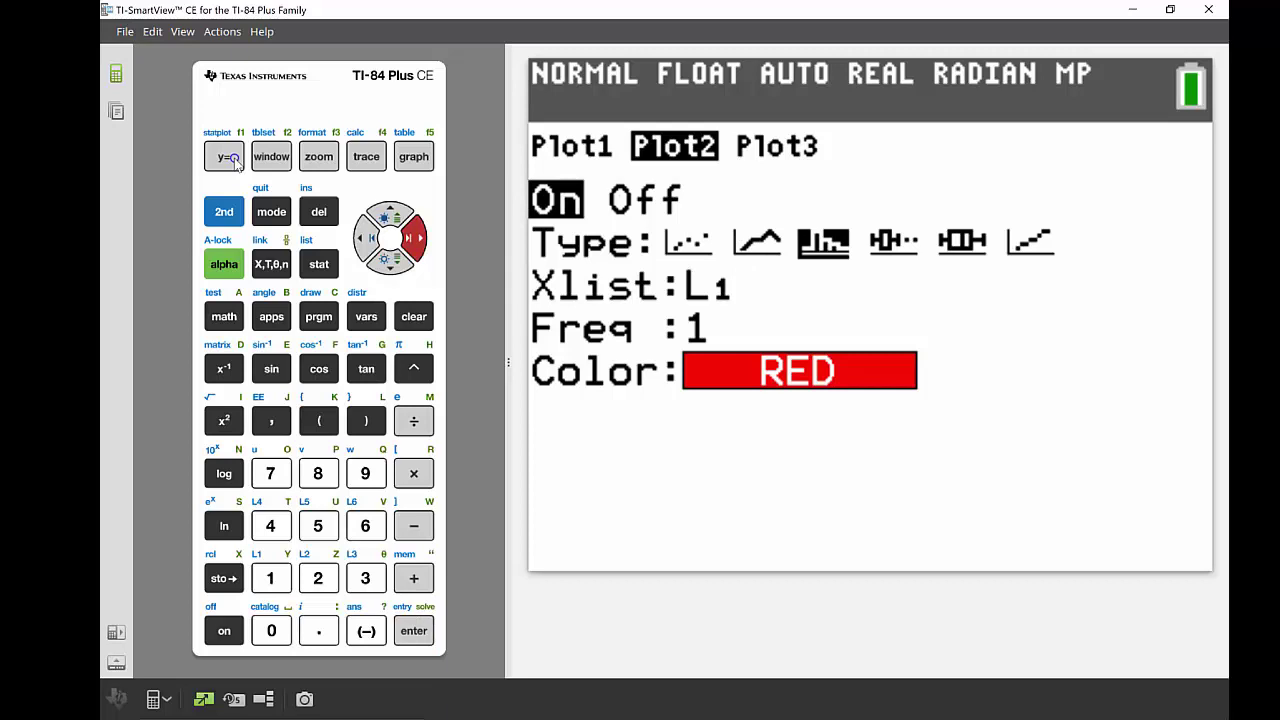
pyautogui.press('Return')
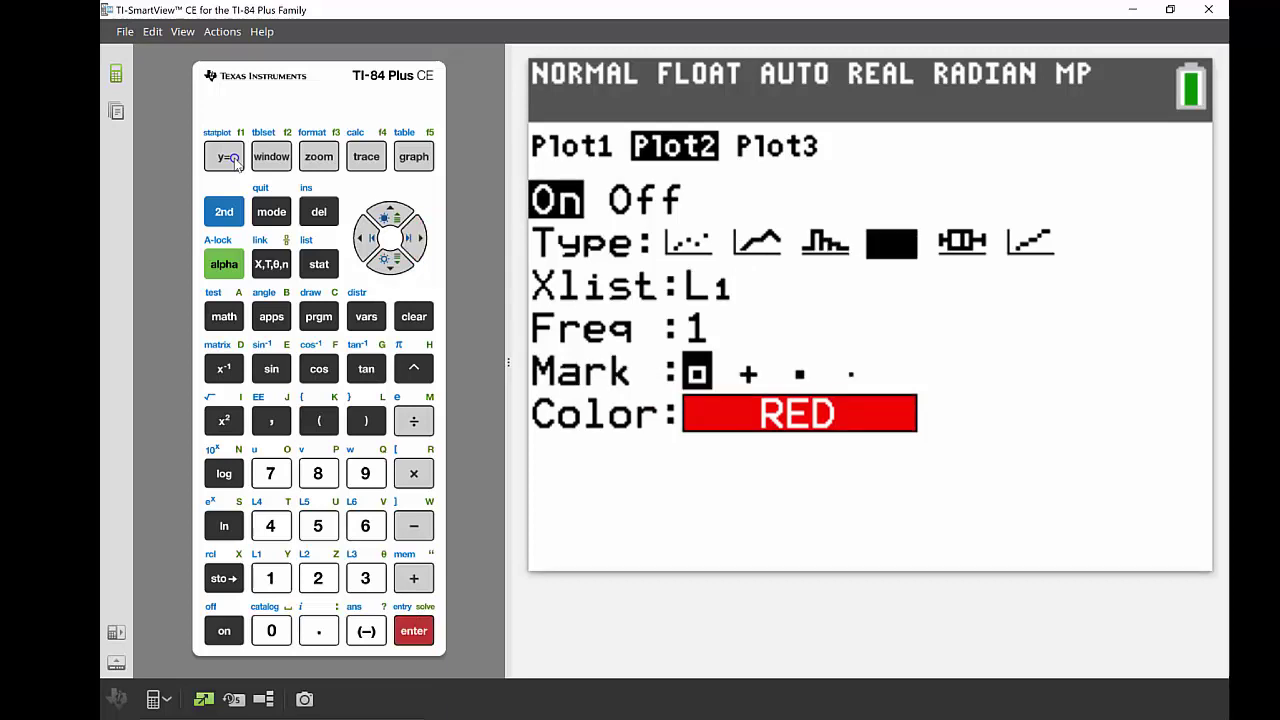
# Step: Set Plot2's Xlist to L2 and its color to green, then graph both box plots
pyautogui.press('Down')
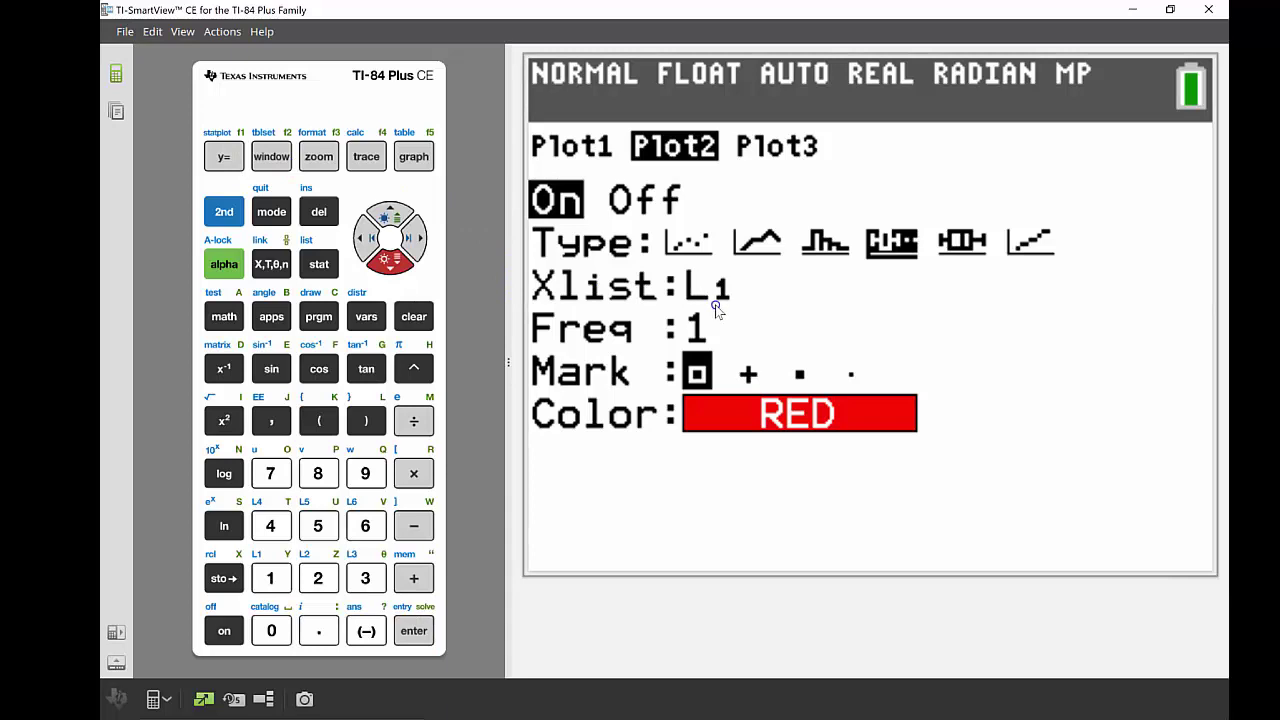
pyautogui.click(225, 220)
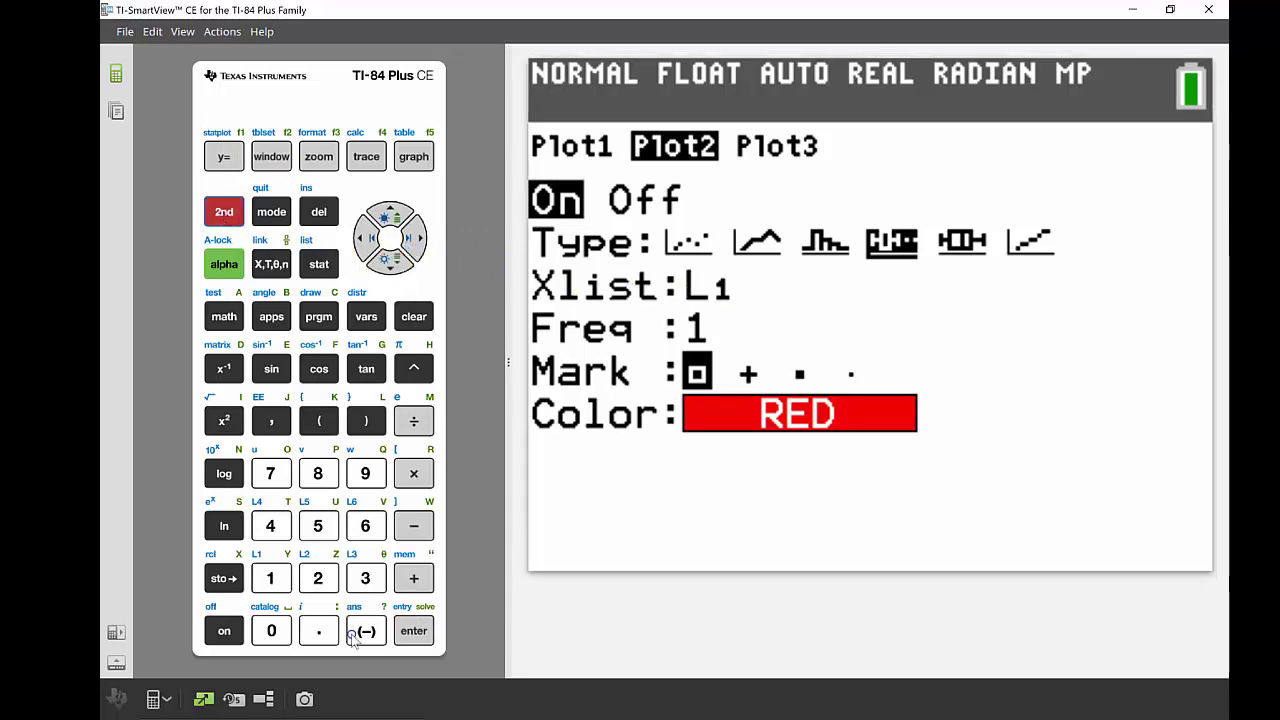
pyautogui.click(316, 580)
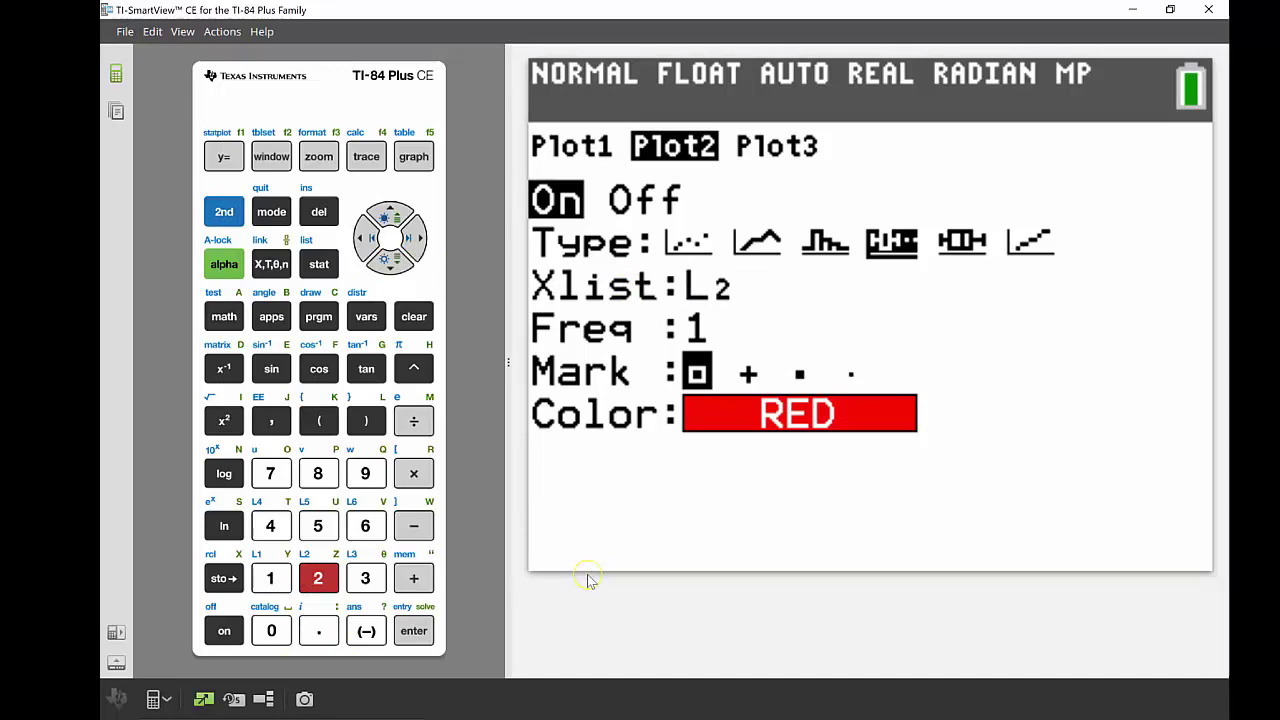
pyautogui.press('Down')
pyautogui.press('Down')
pyautogui.press('Down')
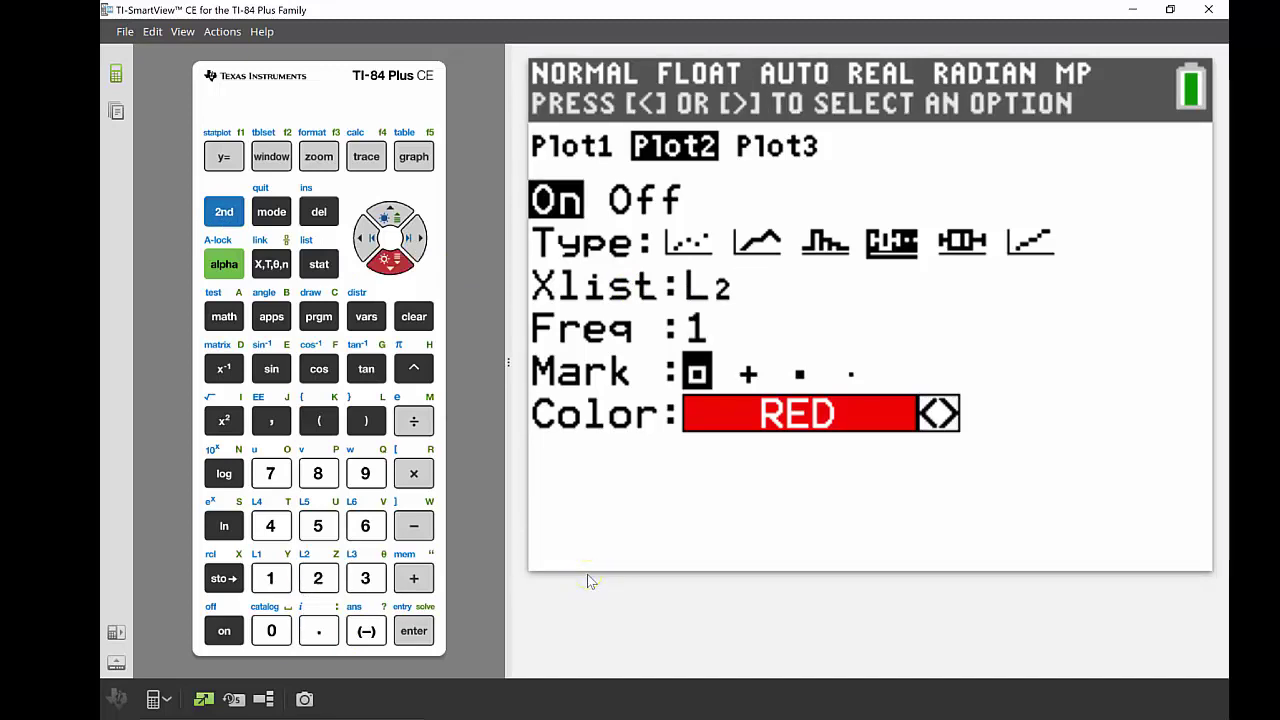
pyautogui.press('Right')
pyautogui.press('Right')
pyautogui.press('Right')
pyautogui.press('Right')
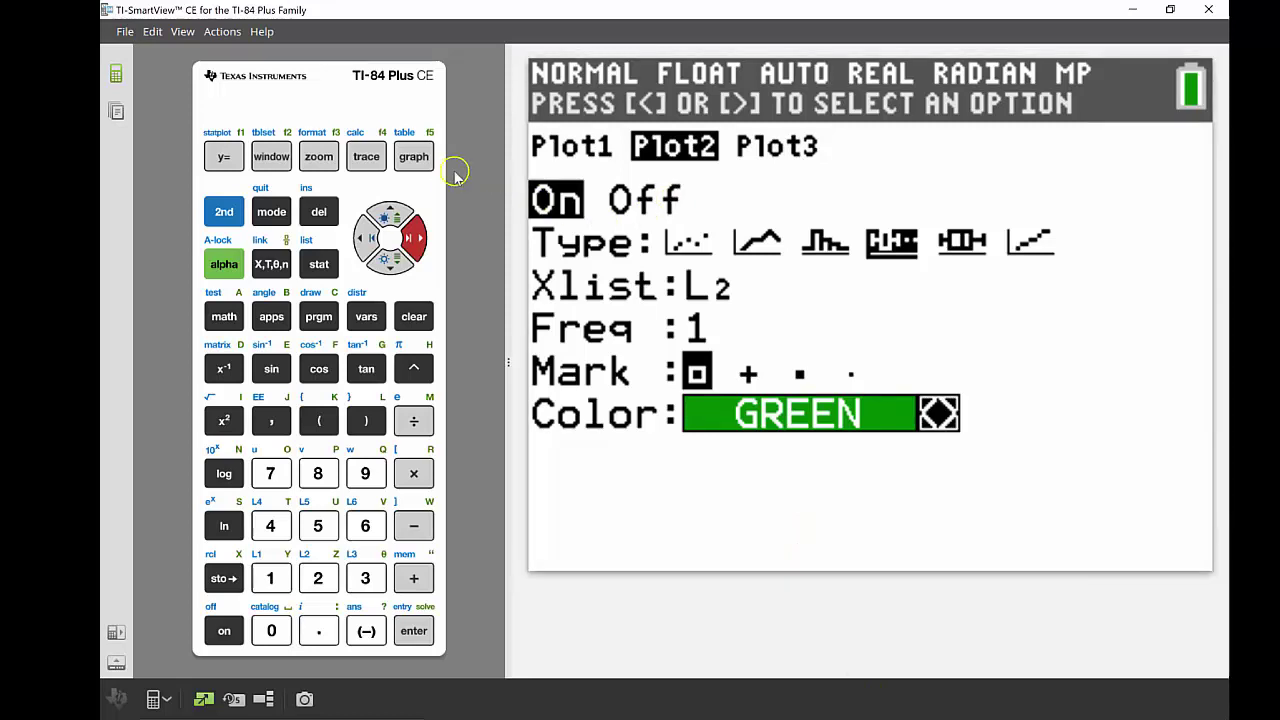
pyautogui.click(413, 158)
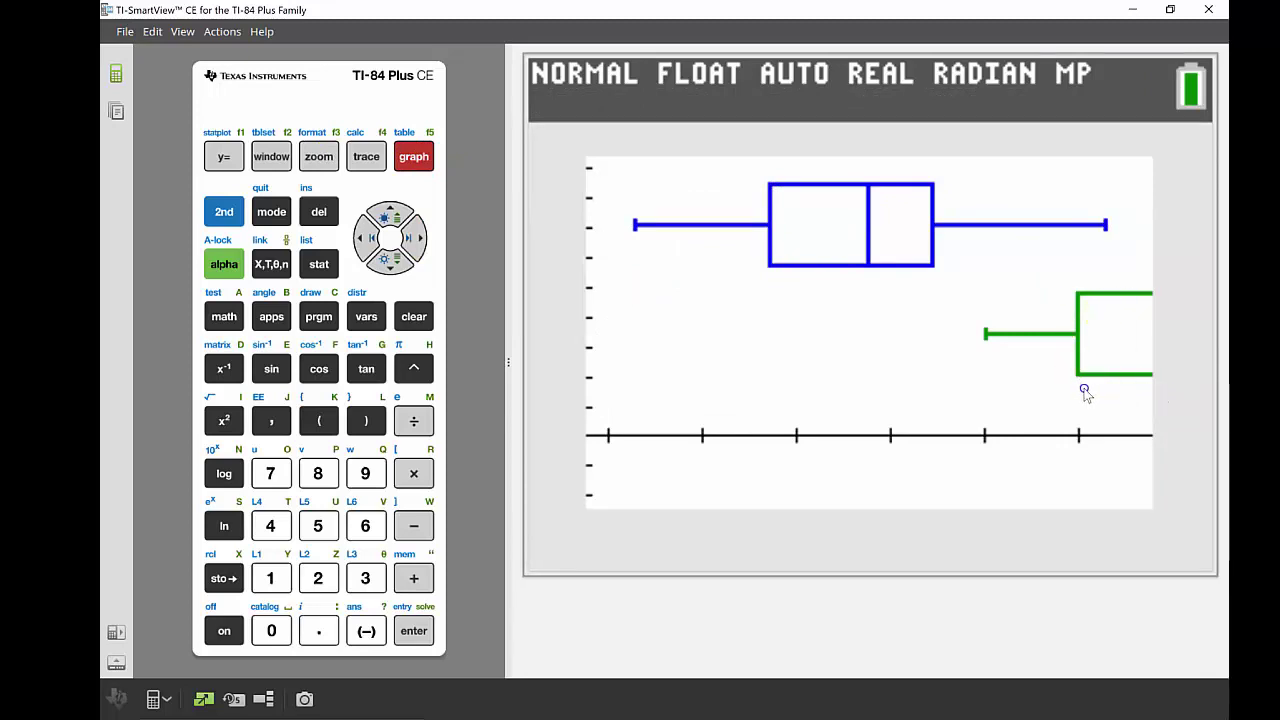
# Step: Apply ZoomStat so both box plots fit fully in the window
pyautogui.click(319, 160)
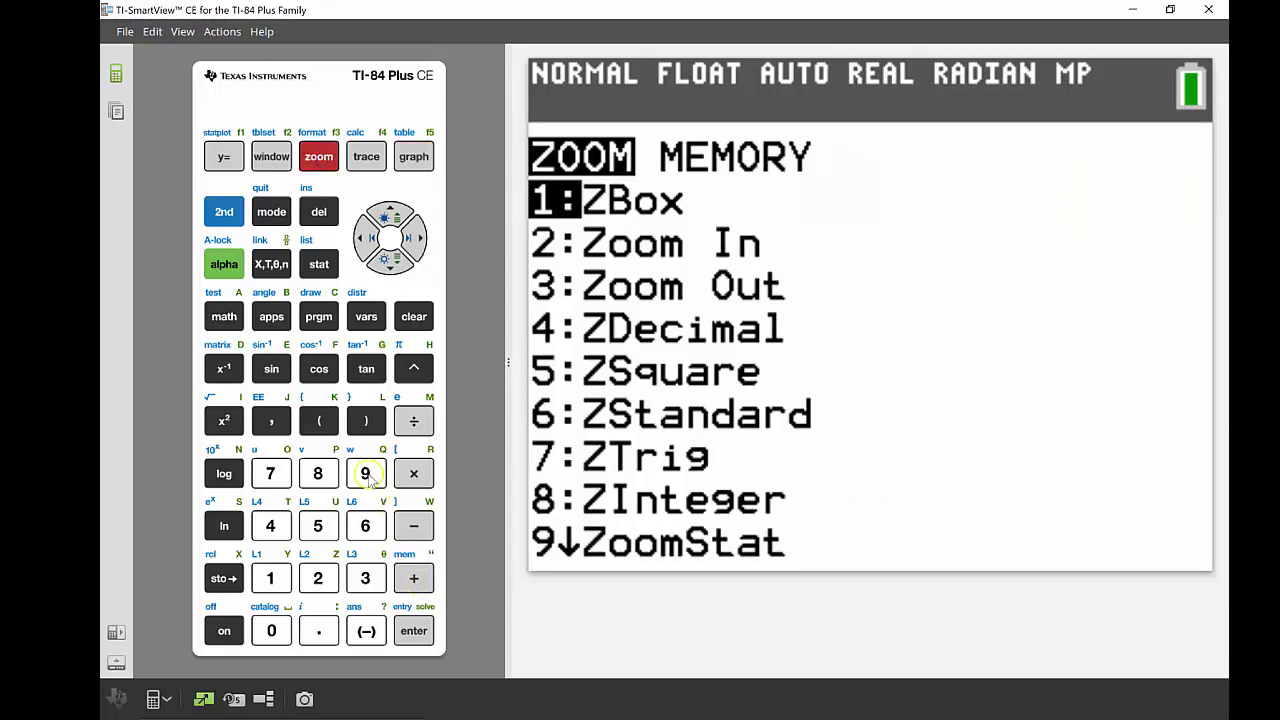
pyautogui.click(366, 474)
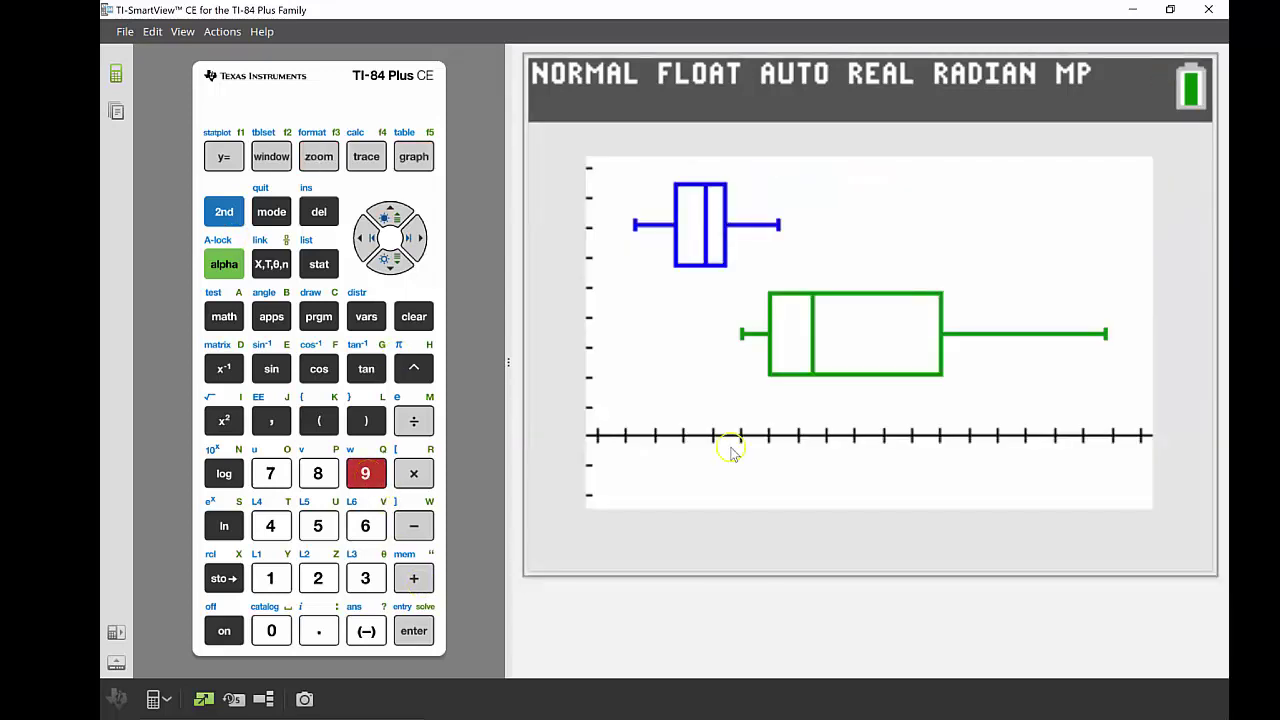
pyautogui.click(1045, 258)
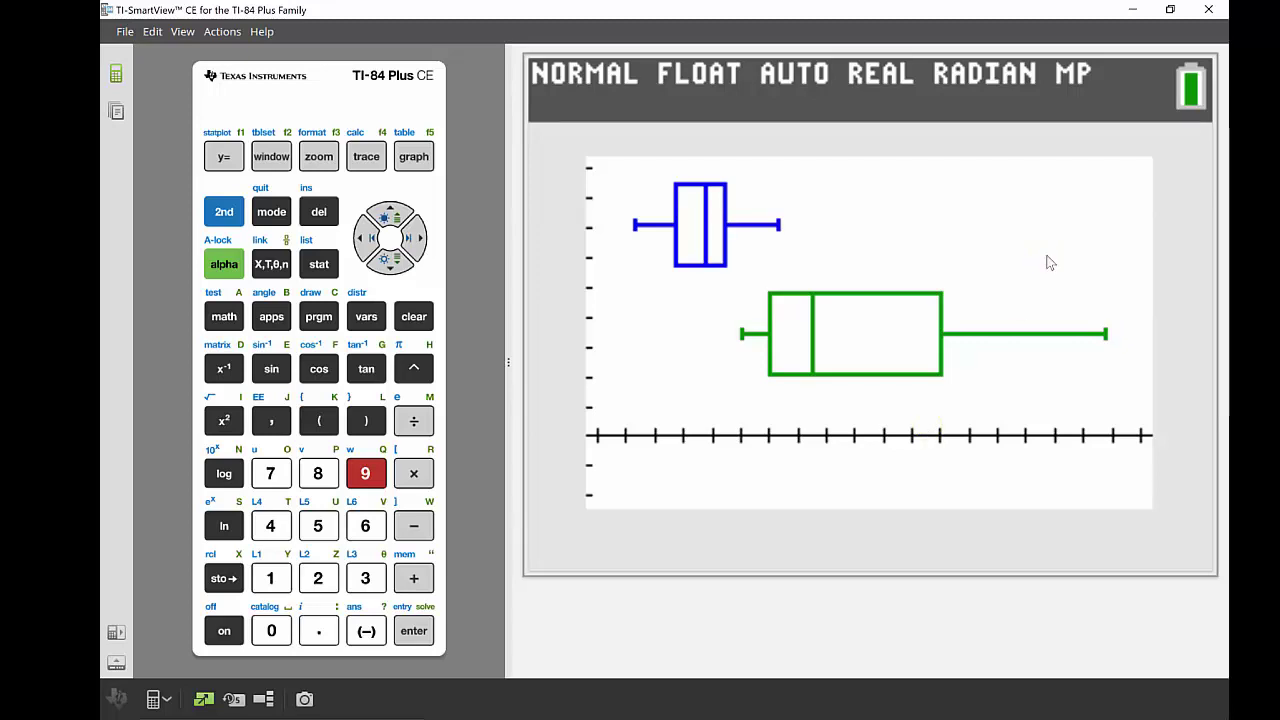
# Step: Trace the blue L1 box plot, reading its median of 10.185
pyautogui.click(420, 157)
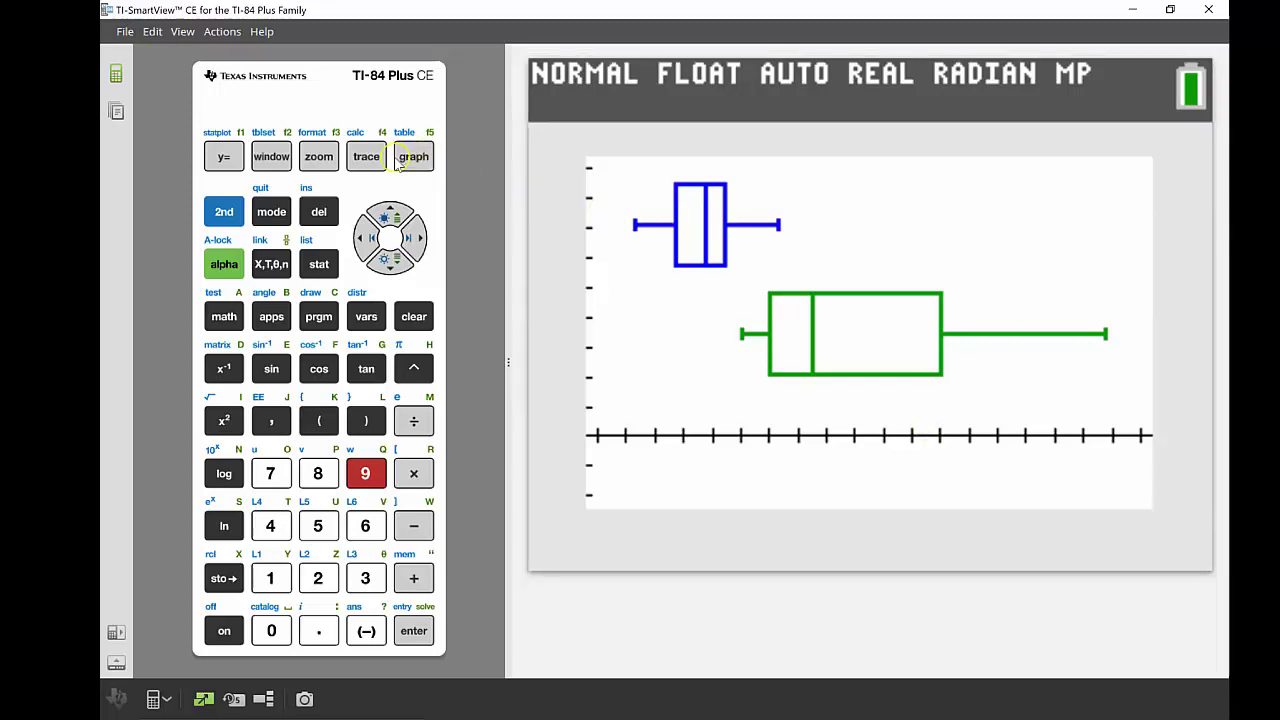
pyautogui.click(376, 159)
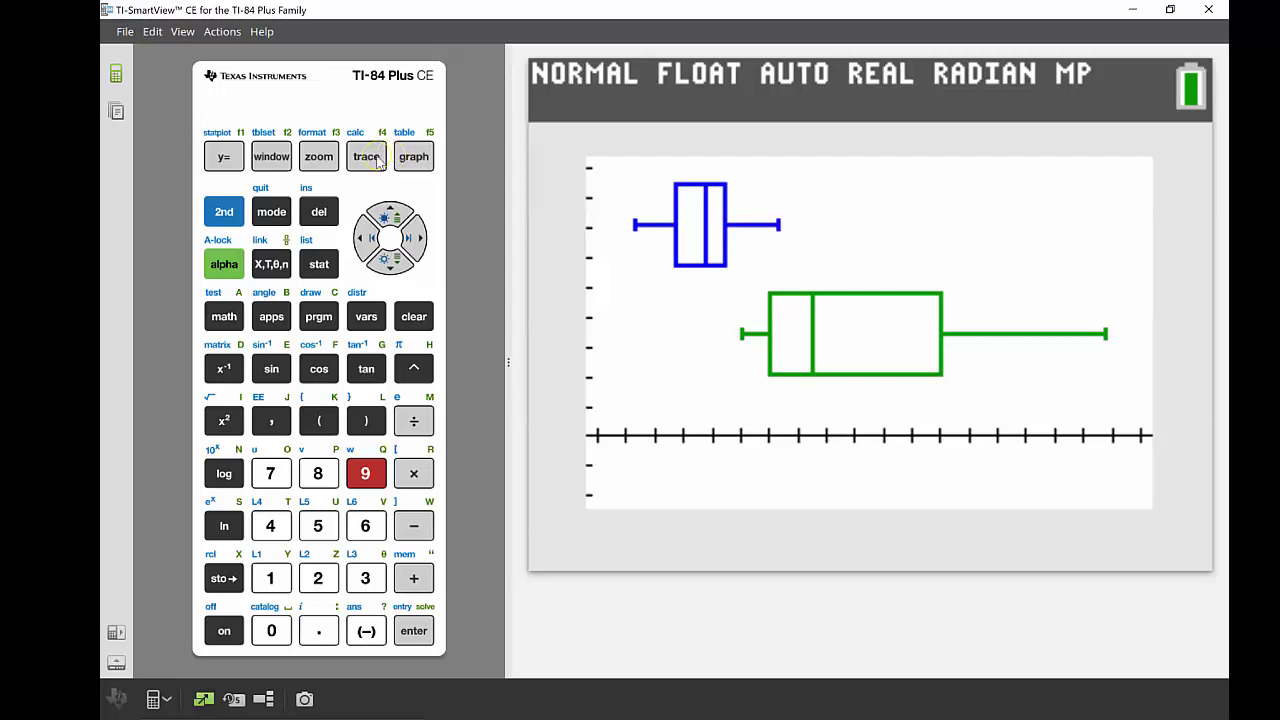
pyautogui.click(377, 159)
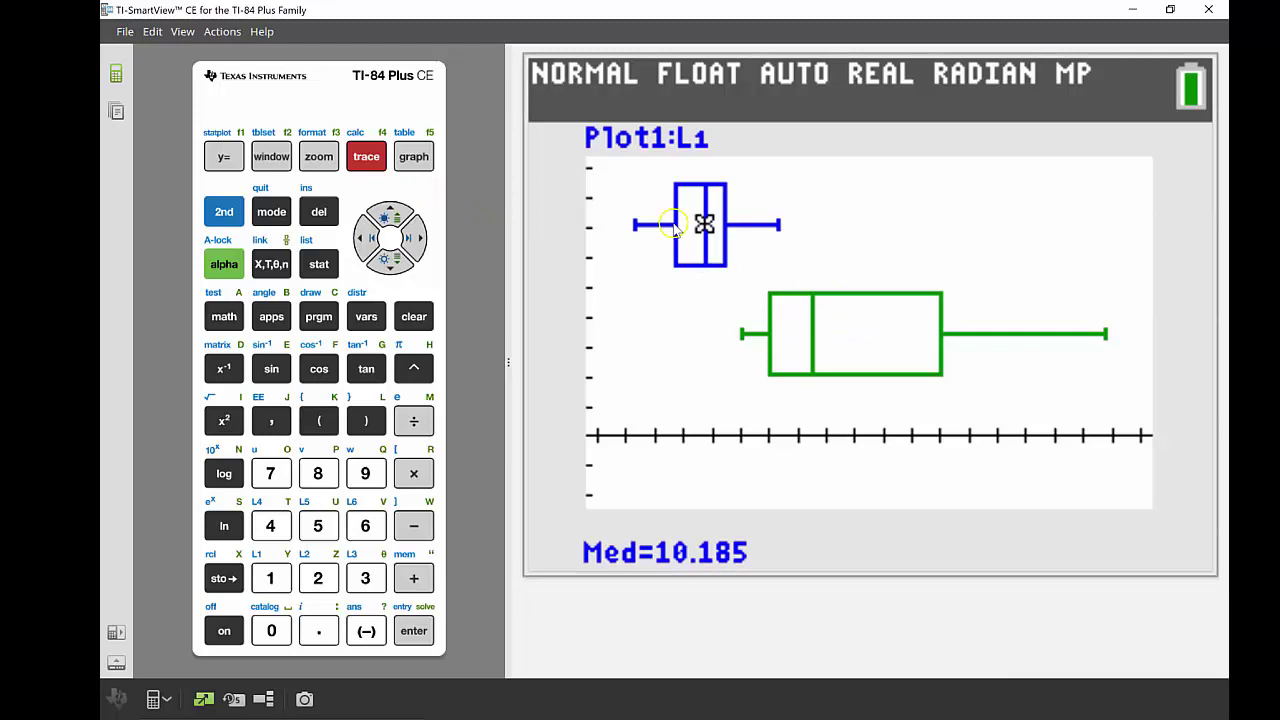
# Step: Trace the green L2 box plot through minX, Q1=10.73, median and Q3 to maxX=13.6
pyautogui.click(390, 266)
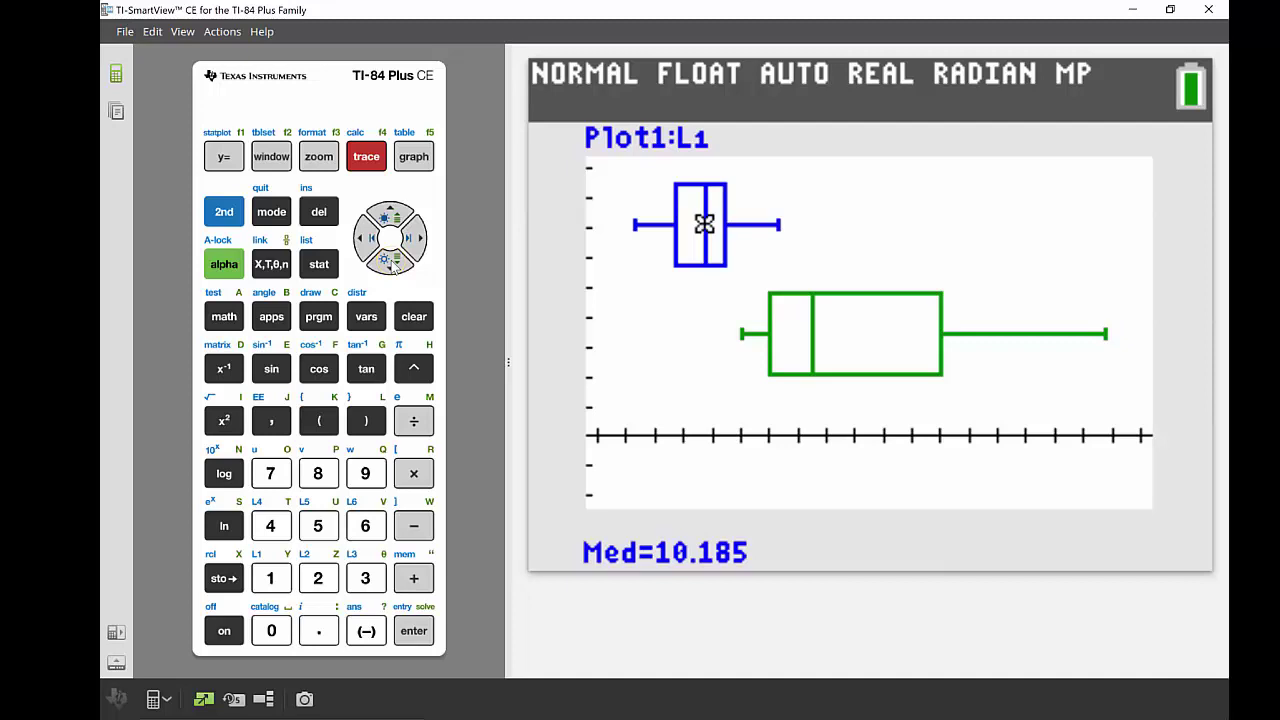
pyautogui.click(390, 262)
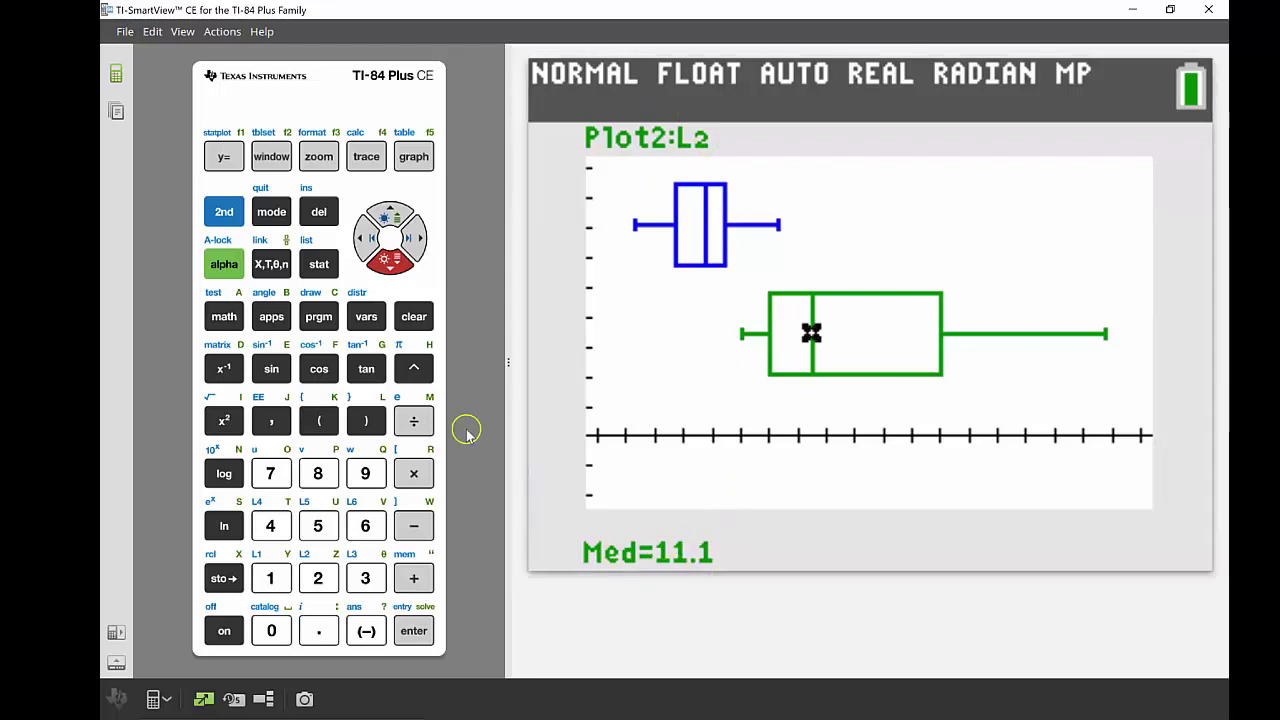
pyautogui.click(368, 240)
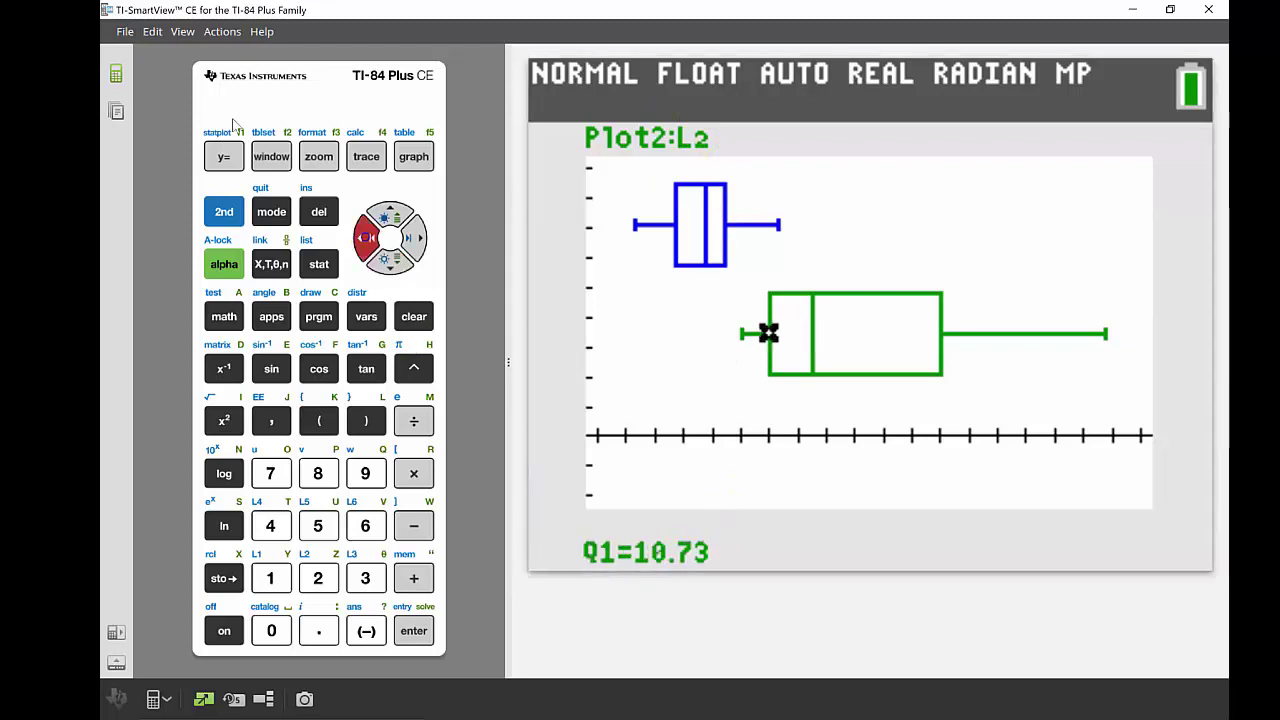
pyautogui.click(368, 240)
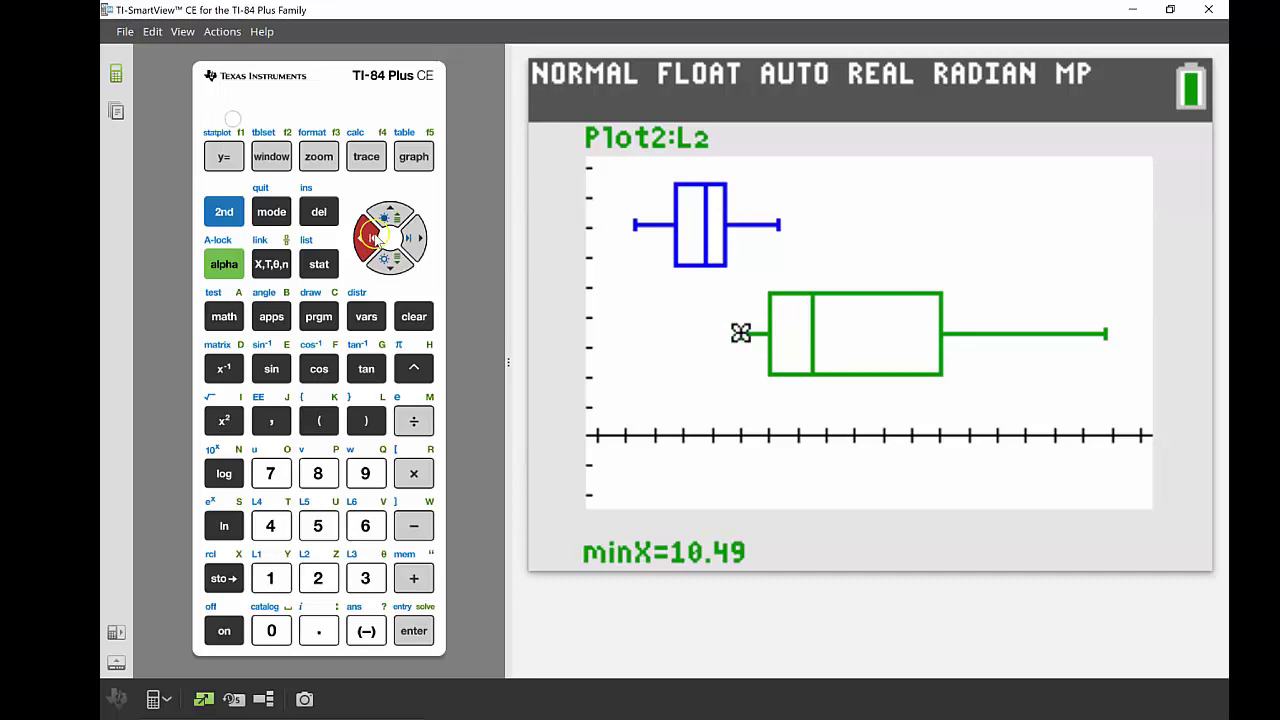
pyautogui.click(418, 240)
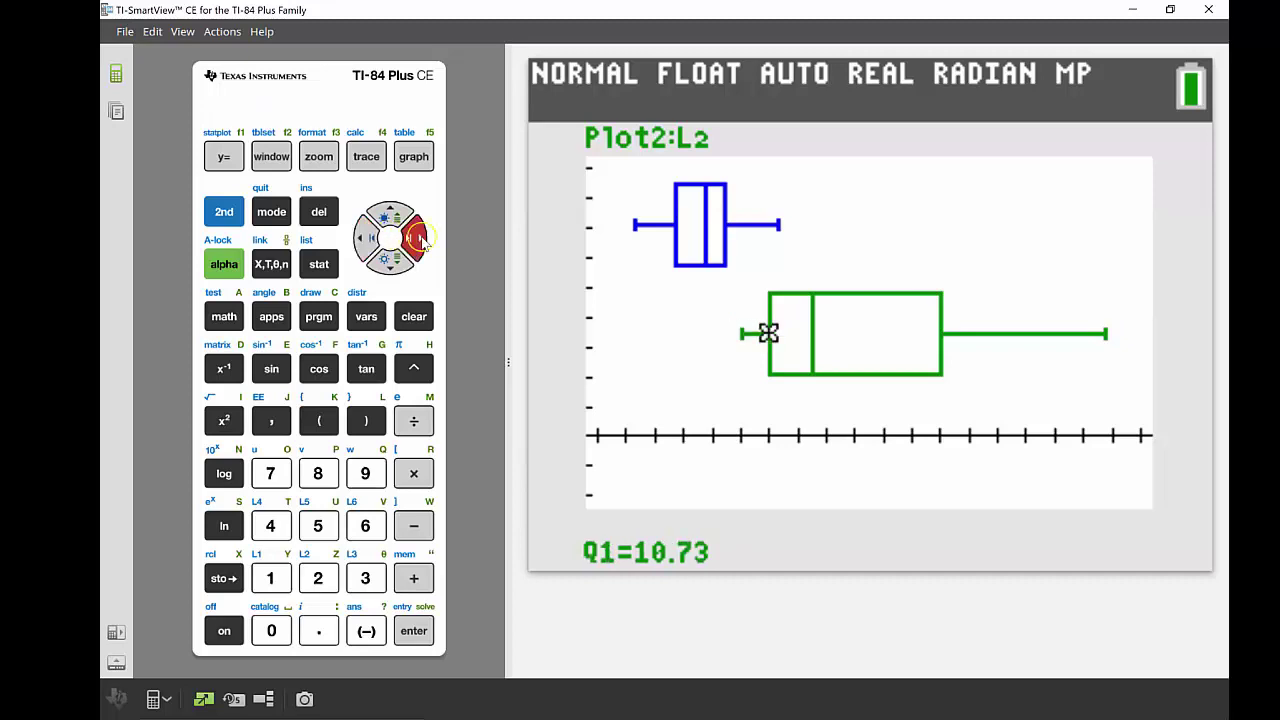
pyautogui.click(418, 240)
pyautogui.click(418, 240)
pyautogui.click(418, 240)
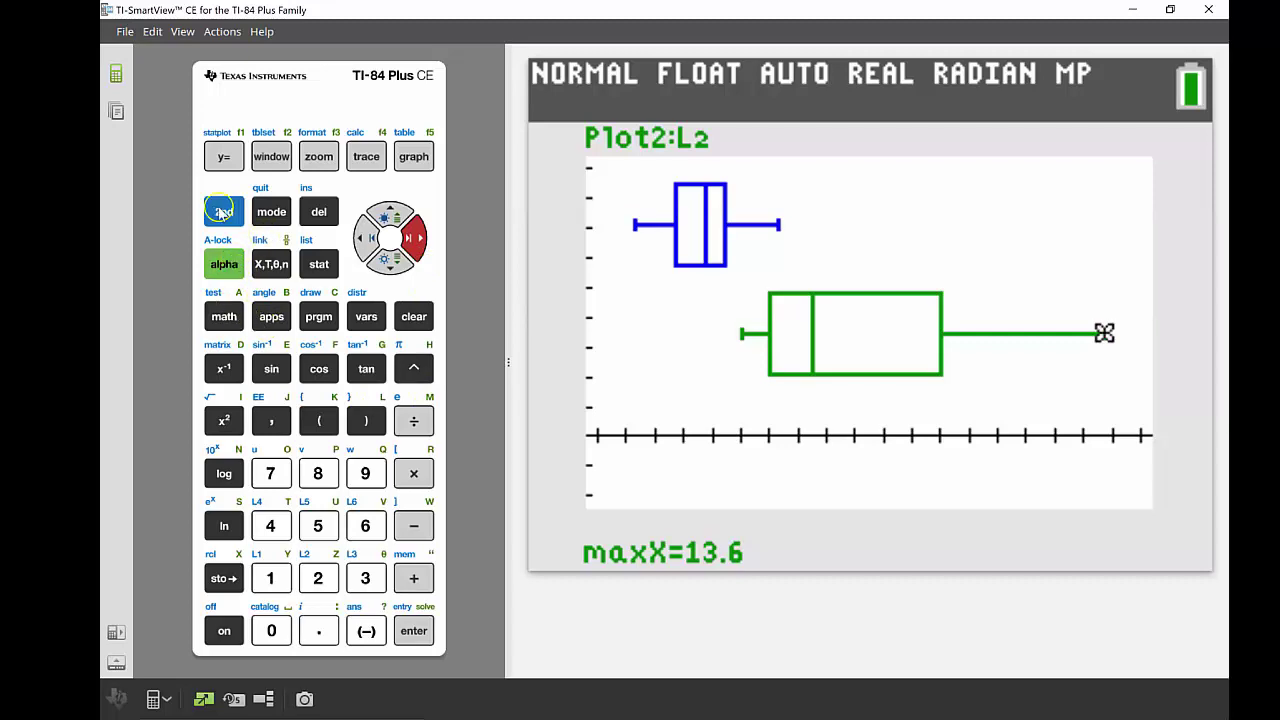
pyautogui.click(218, 140)
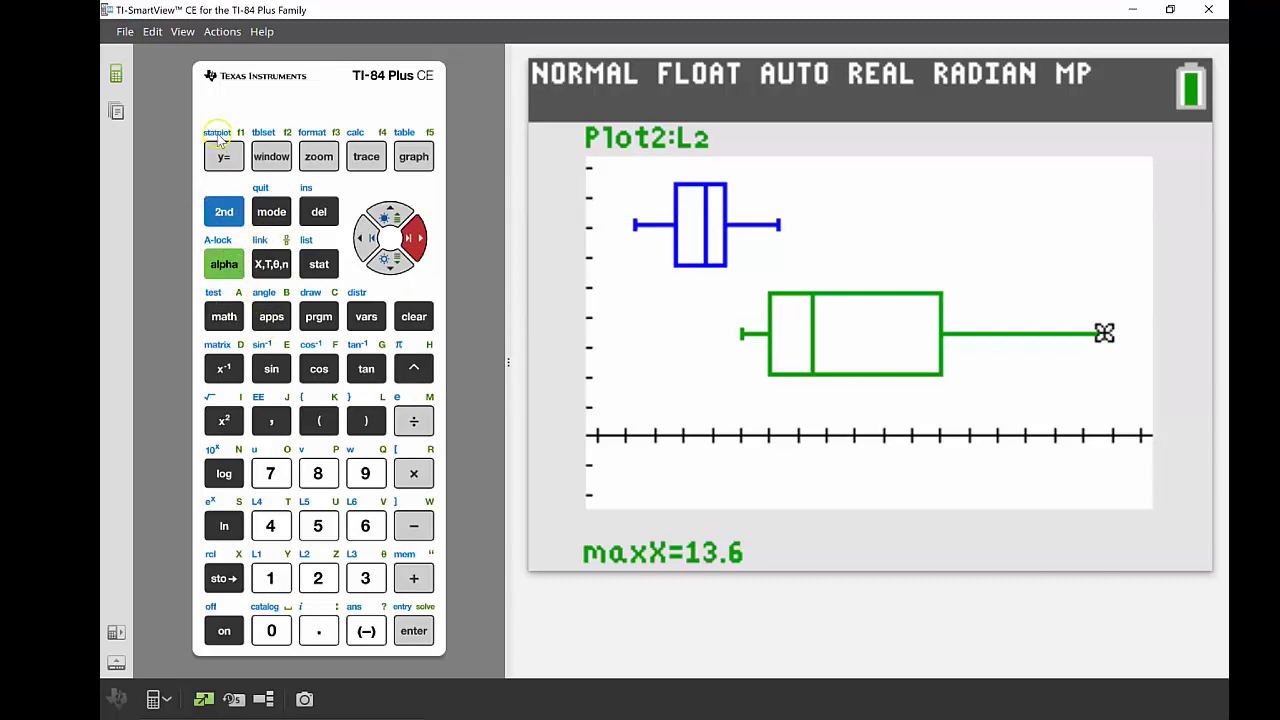
# Step: Run PlotsOff from the STAT PLOTS menu so the home screen reports Done
pyautogui.click(224, 211)
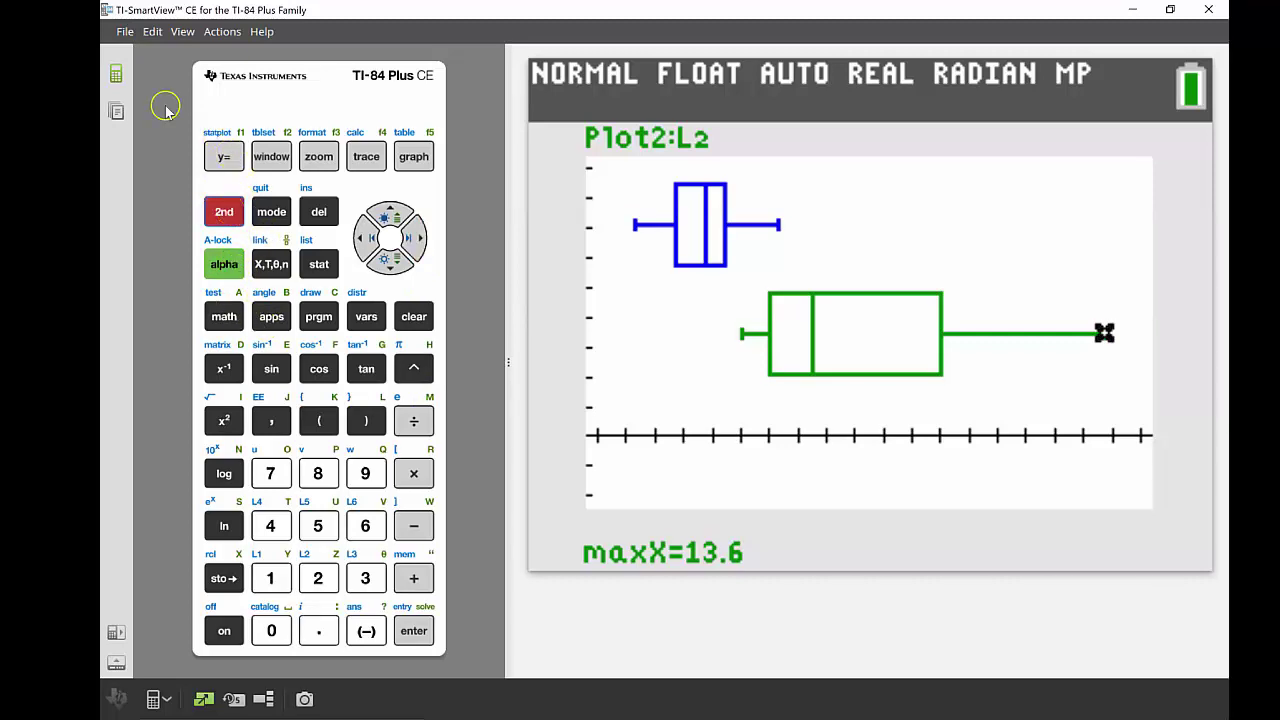
pyautogui.click(224, 156)
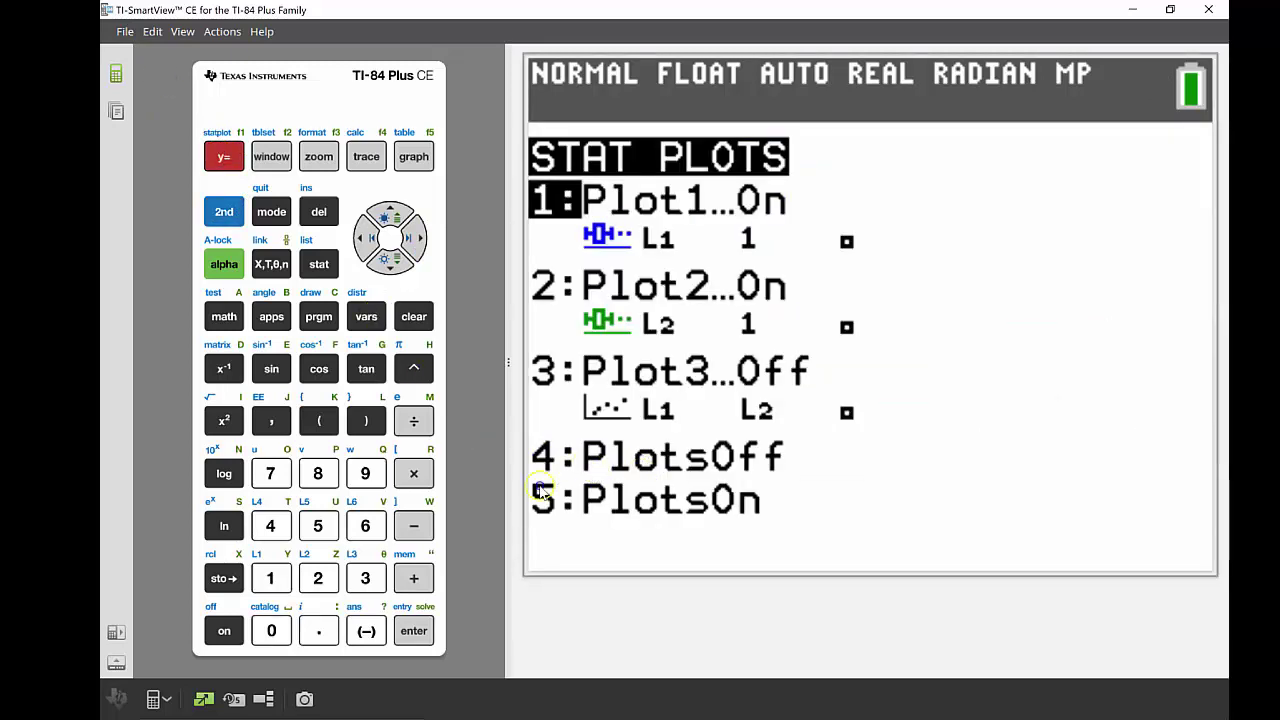
pyautogui.click(277, 530)
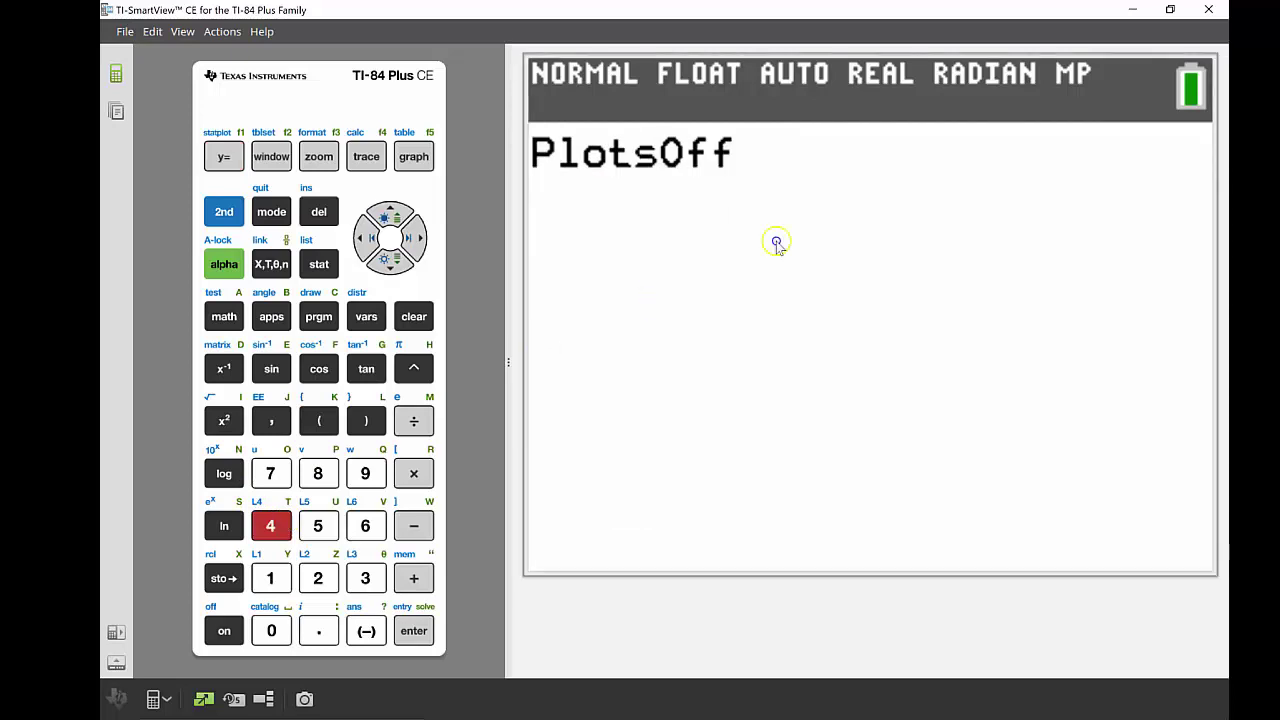
pyautogui.click(424, 631)
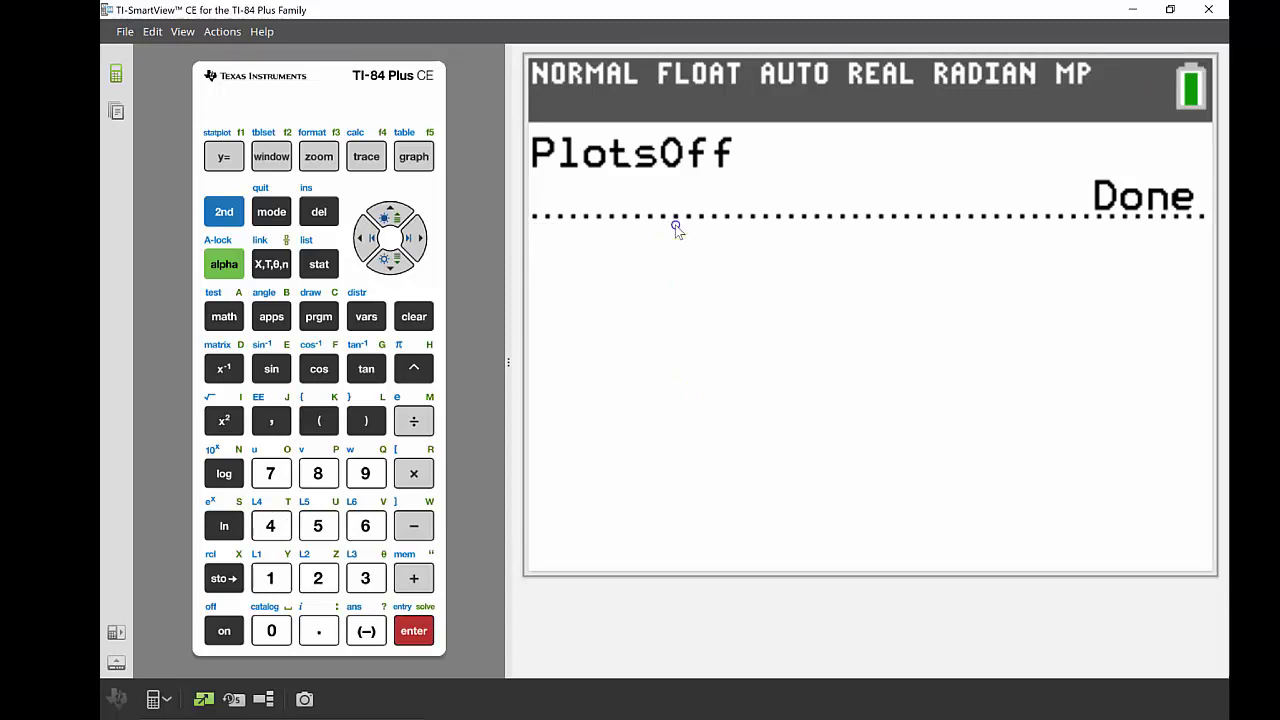
# Step: Display the graph to confirm no stat plots are drawn
pyautogui.click(414, 160)
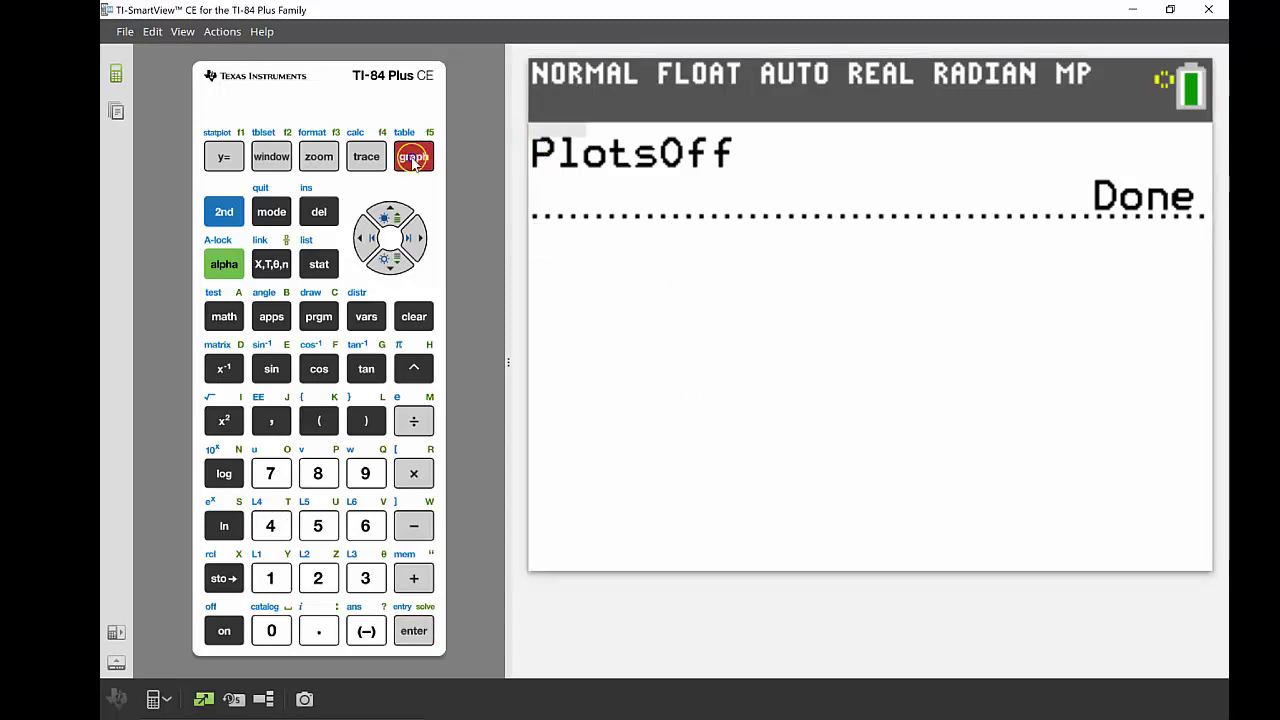